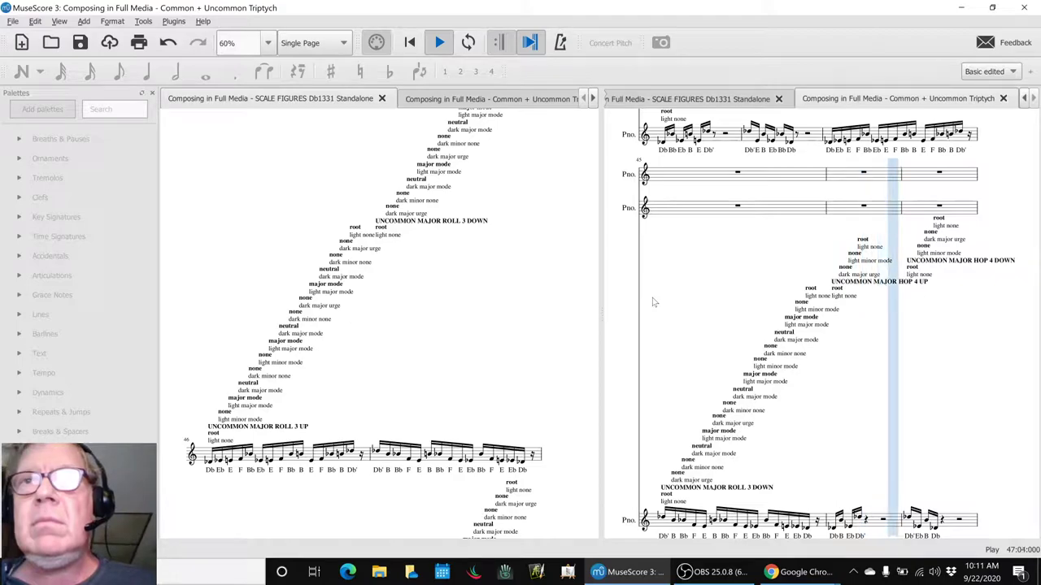
- Stop the Triptych playback, return to the score start, and switch to the Composing in Full Media sheet
key("space")
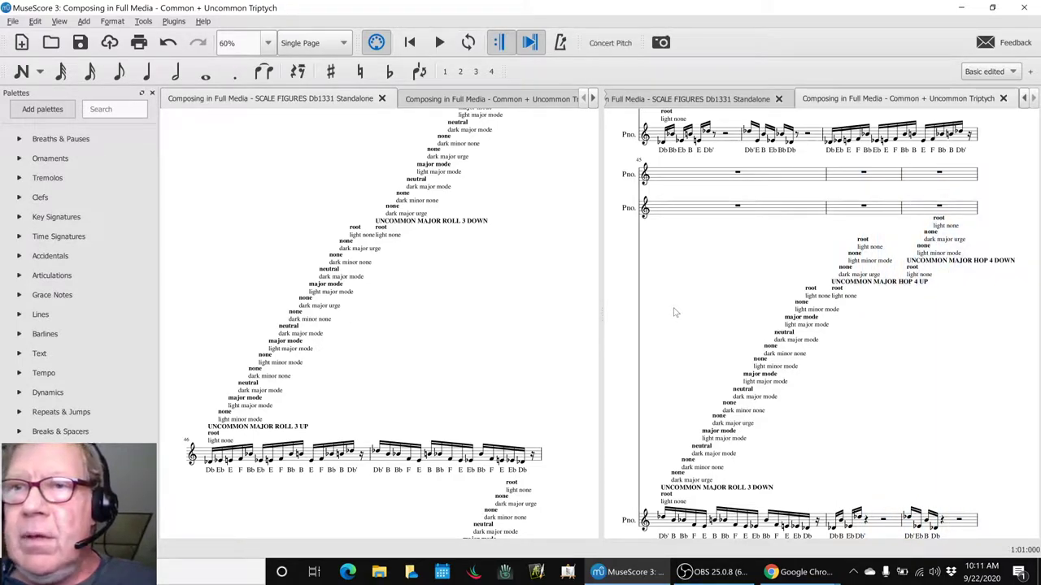
key("ctrl+Home")
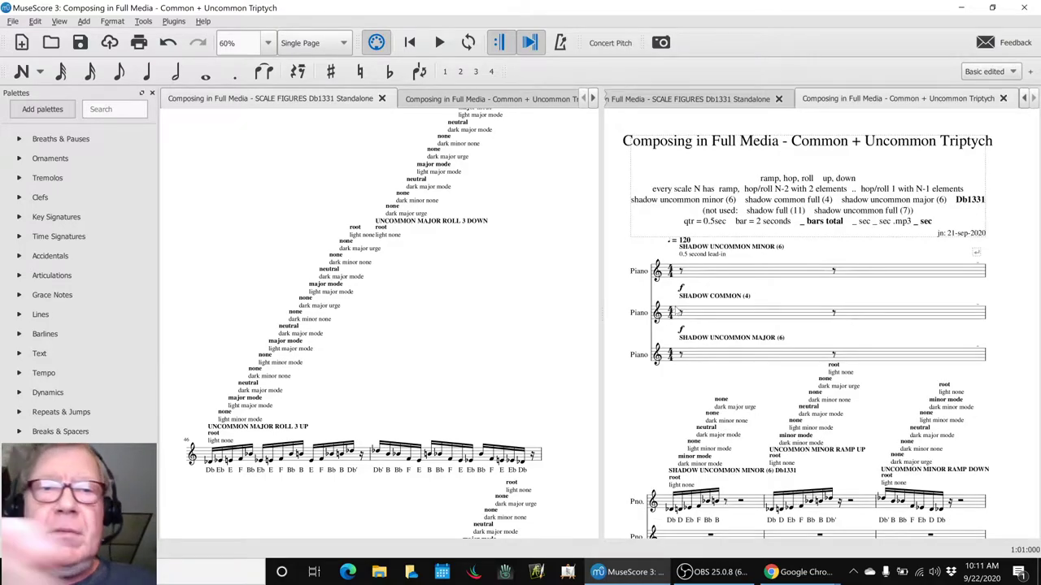
key("alt+Tab")
key("alt+Tab")
key("alt+Tab")
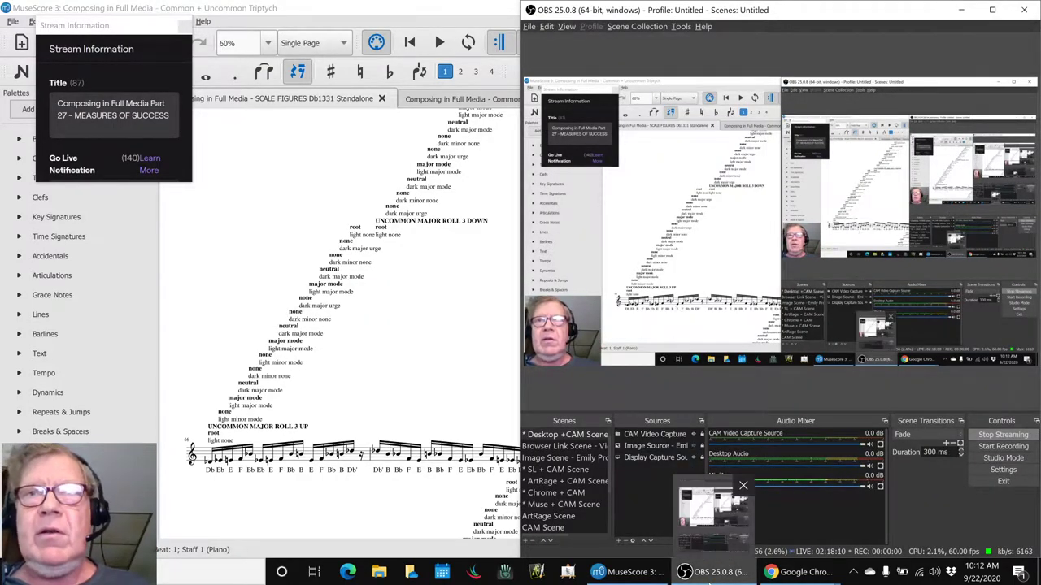
left_click(709, 580)
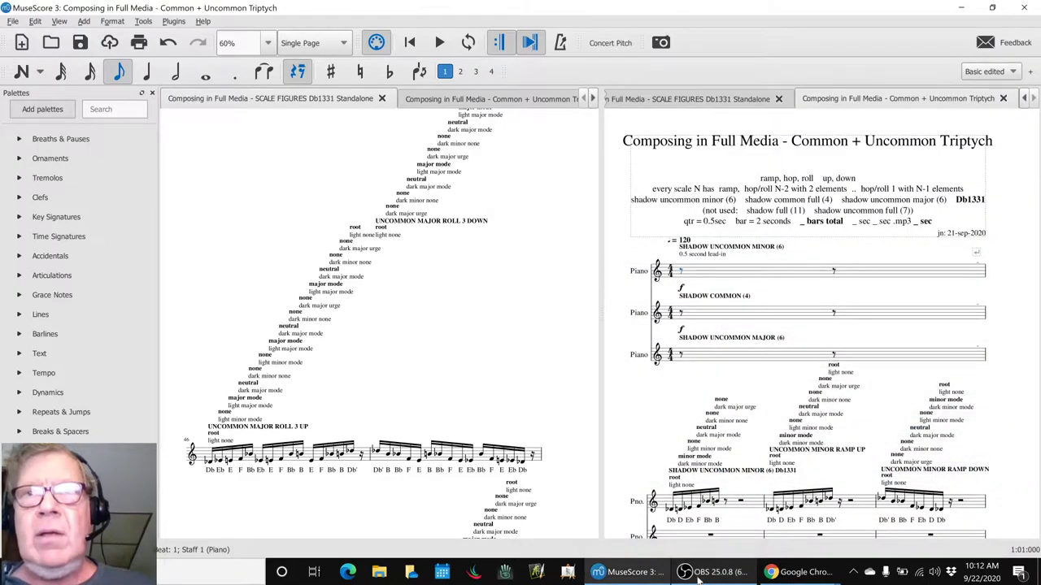
key("alt+Tab")
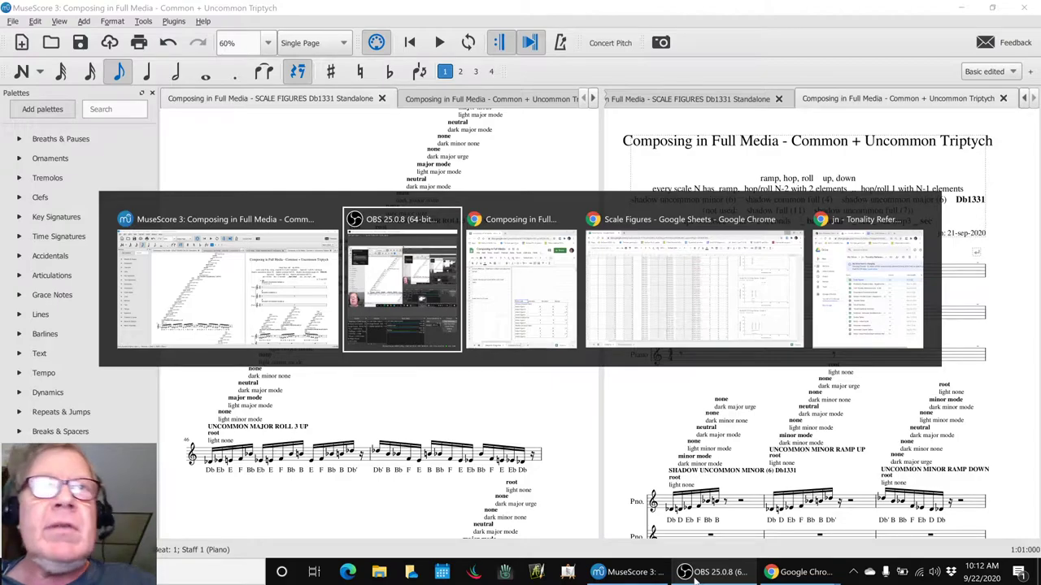
key("alt+Tab")
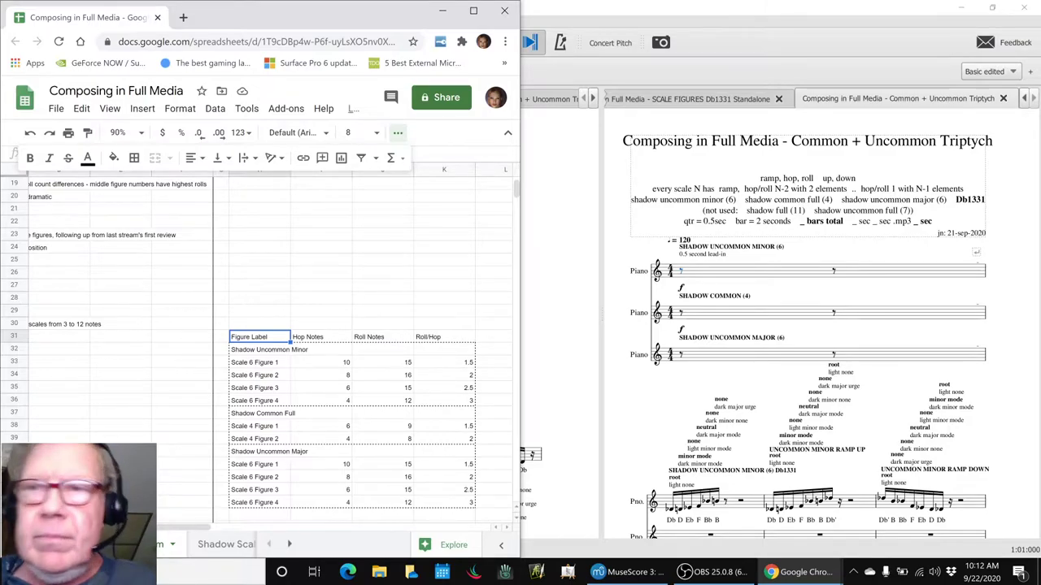
- Scroll back to the 22-sep-2020 notes and select the Ideas entries in A23 and A24
key("Home")
scroll(116, 439, "up", 5)
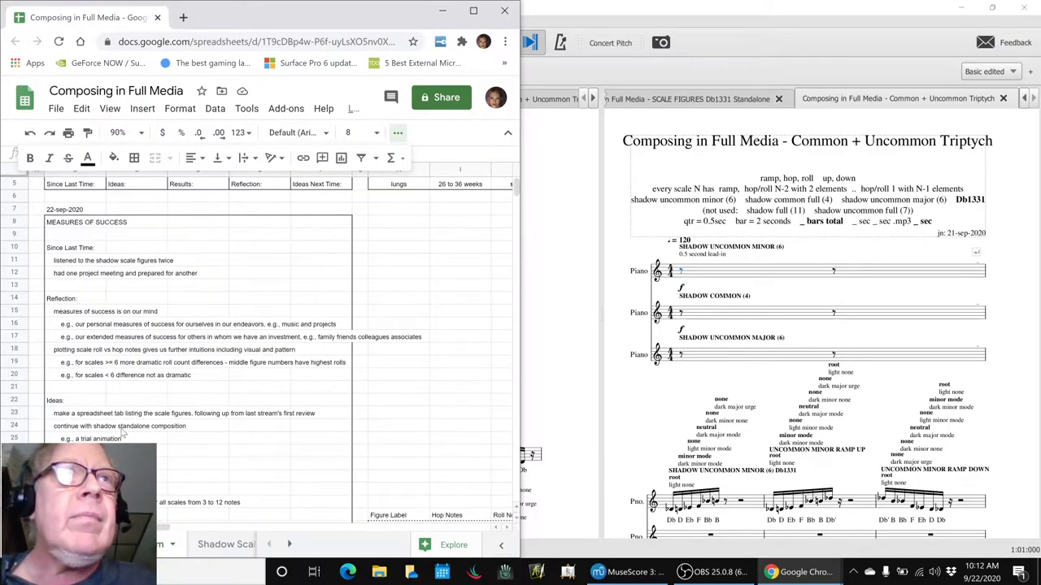
left_click(61, 413)
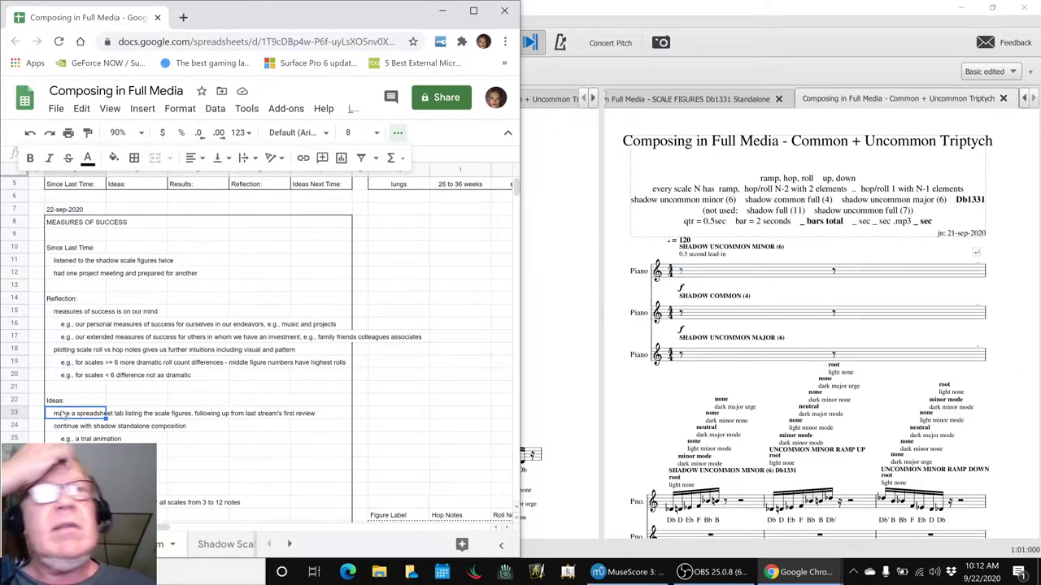
left_click(59, 425)
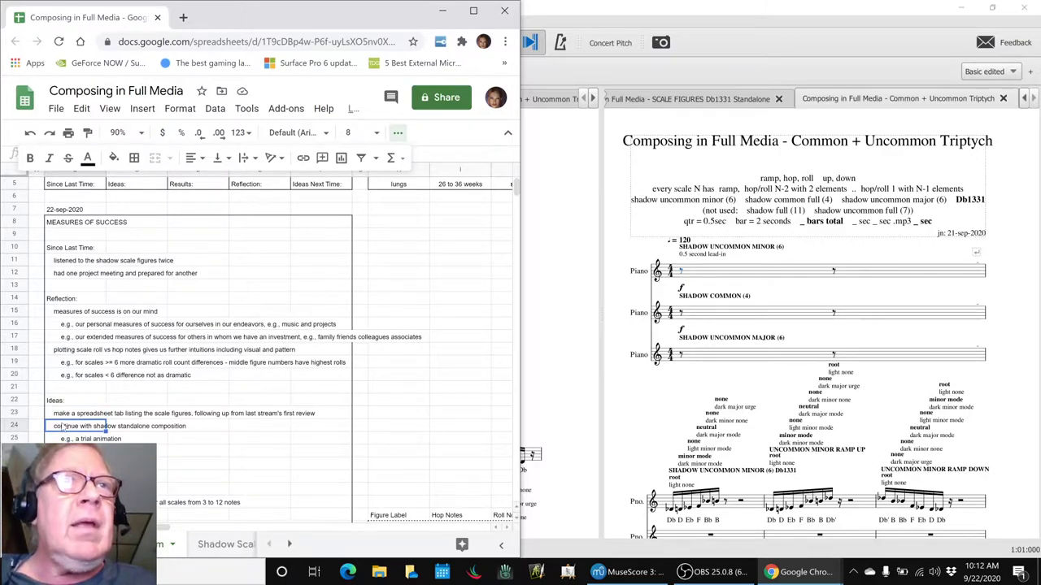
key("alt+Tab")
key("alt+Tab")
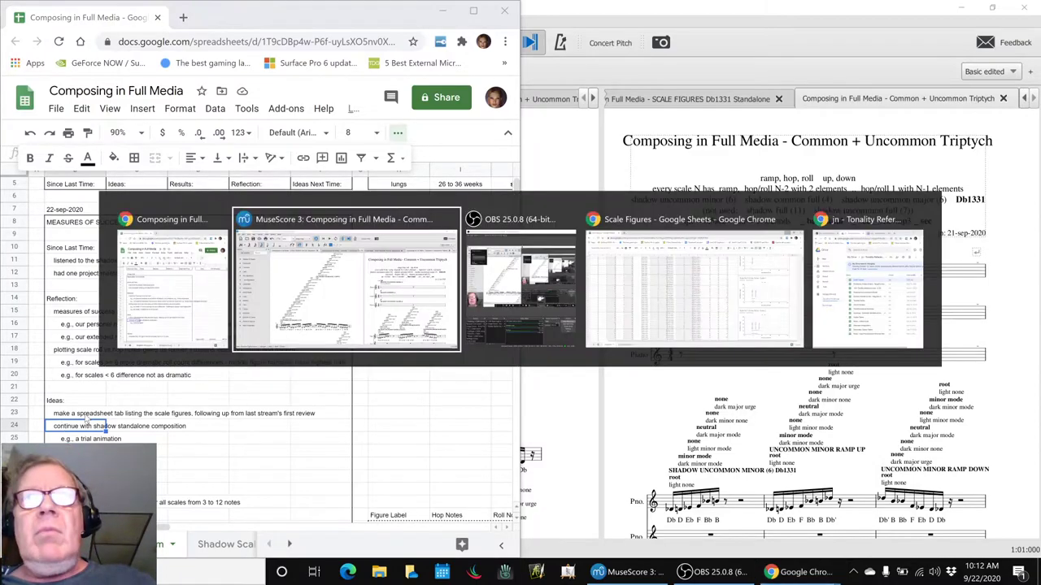
- Bring the Scale Figures sheet forward, browse its charts, and select the Scale 6 roll vs hop chart
key("alt+Tab")
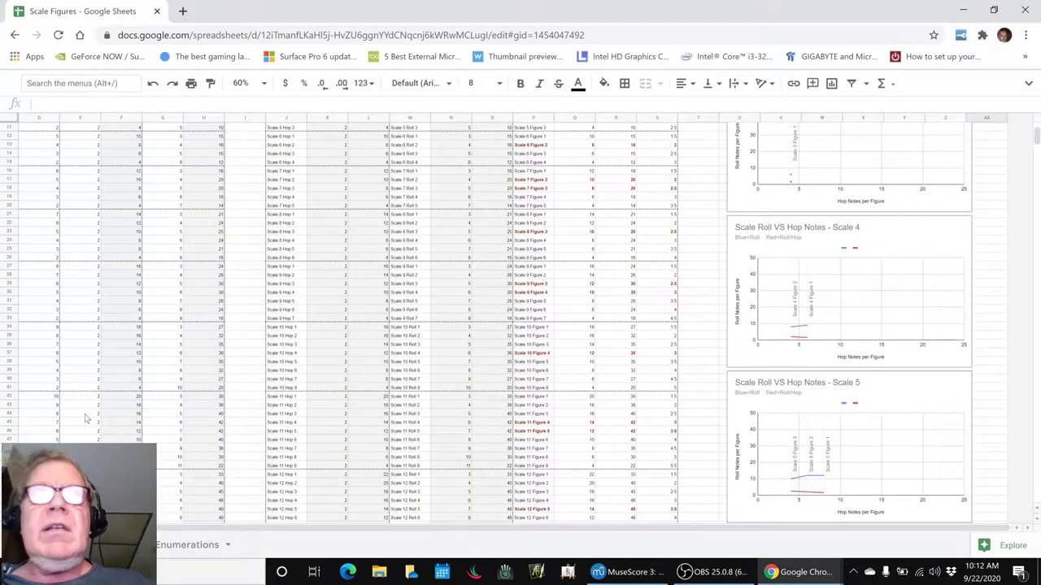
scroll(89, 352, "up", 3)
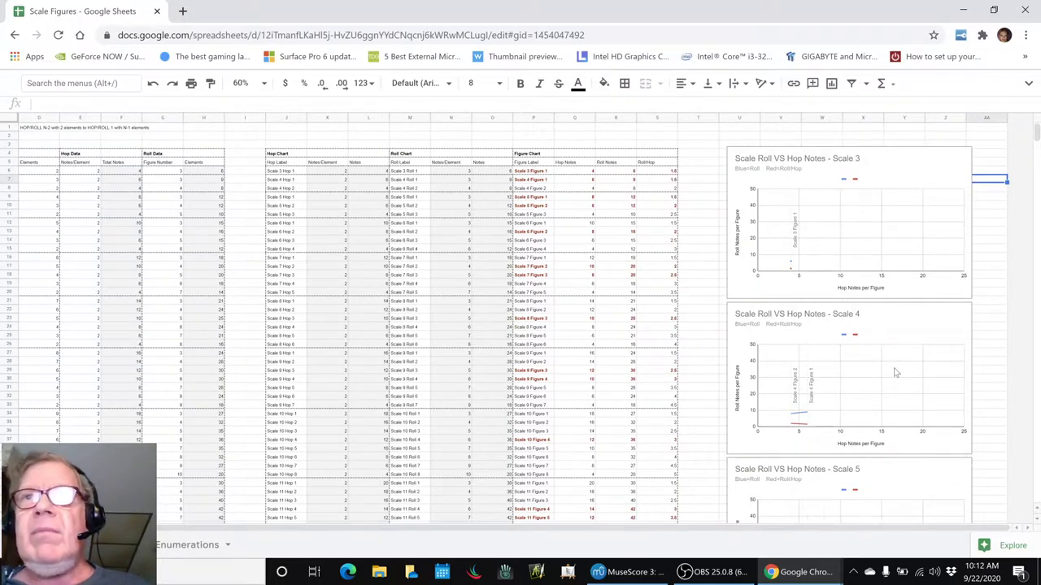
scroll(896, 372, "down", 3)
scroll(895, 372, "down", 1)
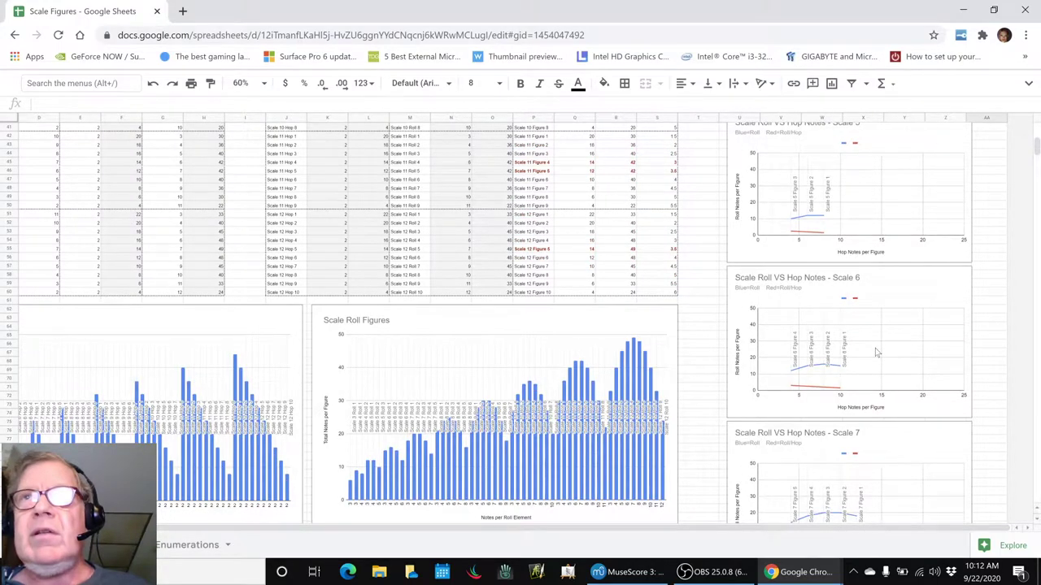
left_click(877, 352)
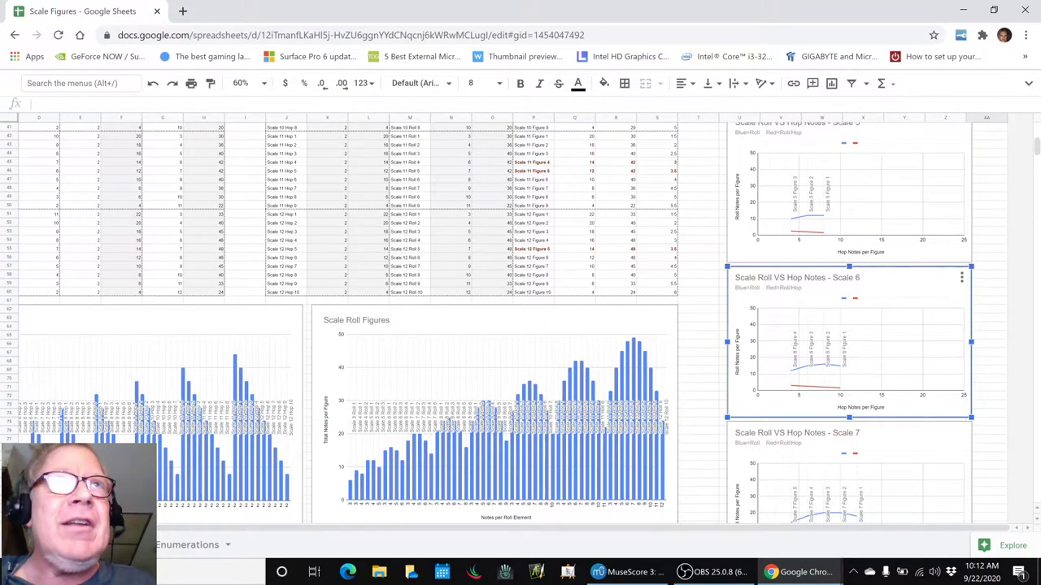
left_click(257, 85)
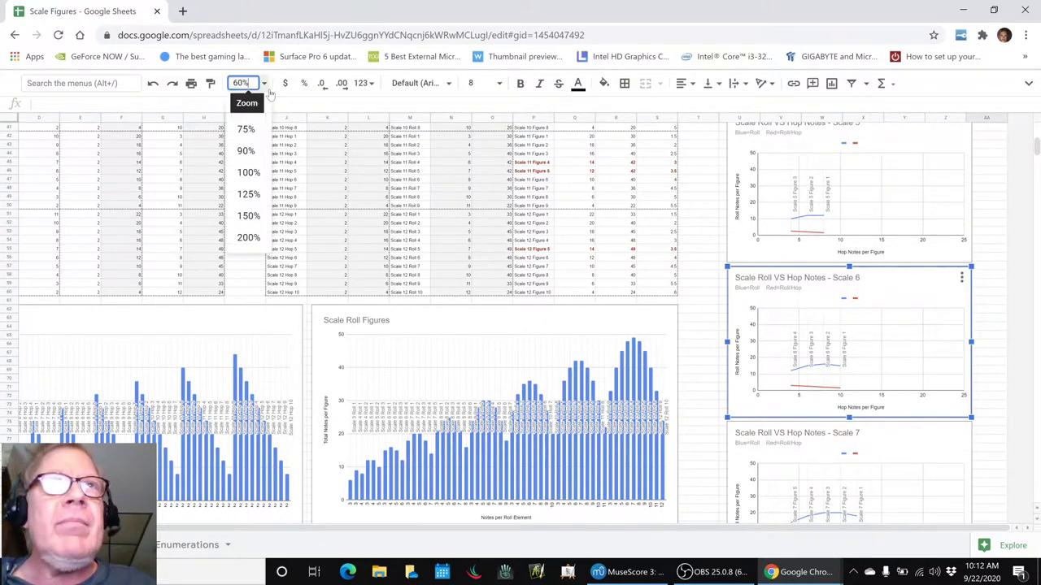
- View the sheet at 100% zoom and read the values on the hop note-count bar chart
left_click(248, 172)
scroll(241, 342, "down", 5)
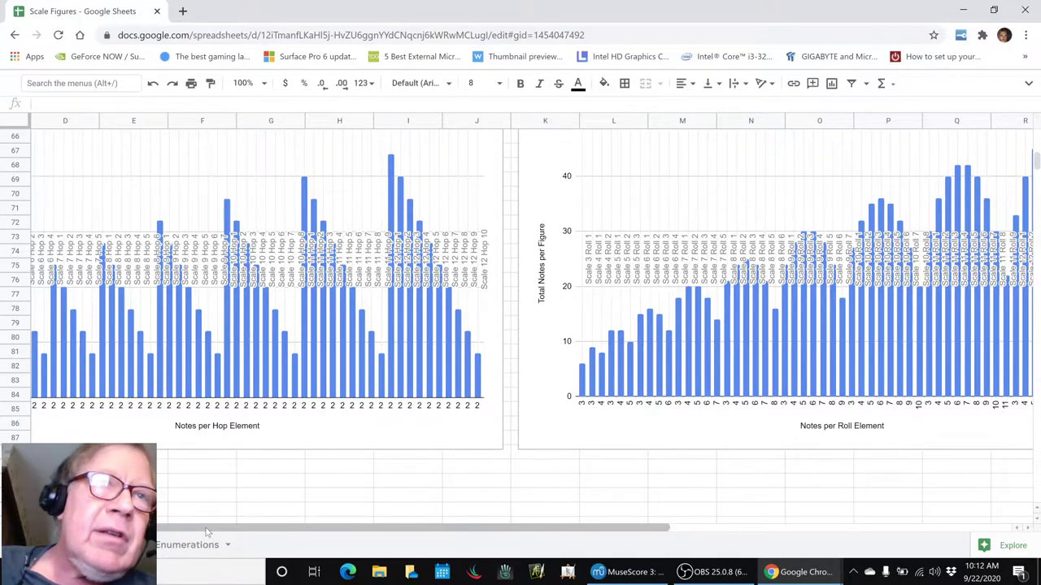
left_click_drag(206, 533, 129, 533)
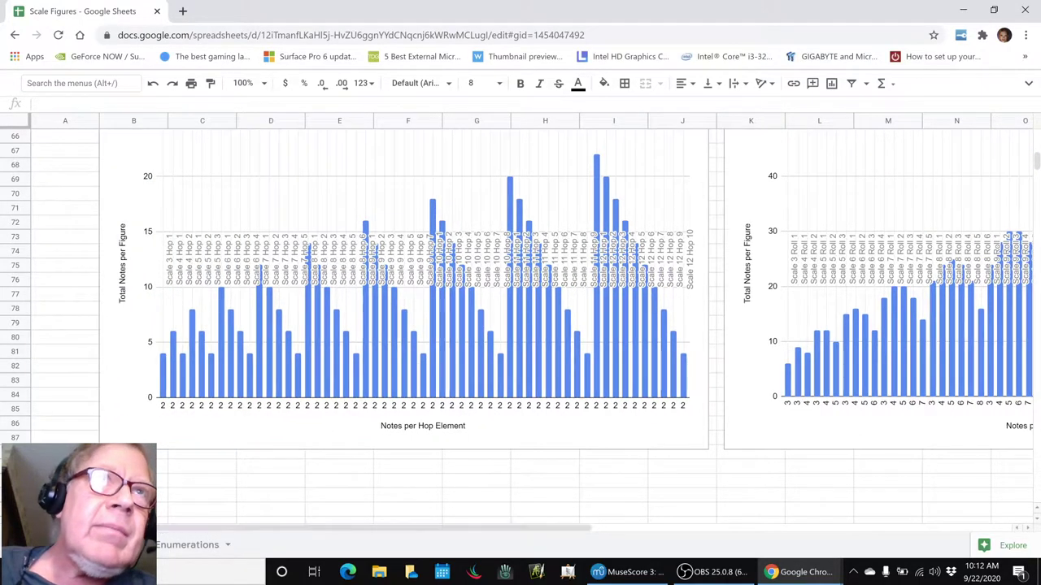
left_click(228, 288)
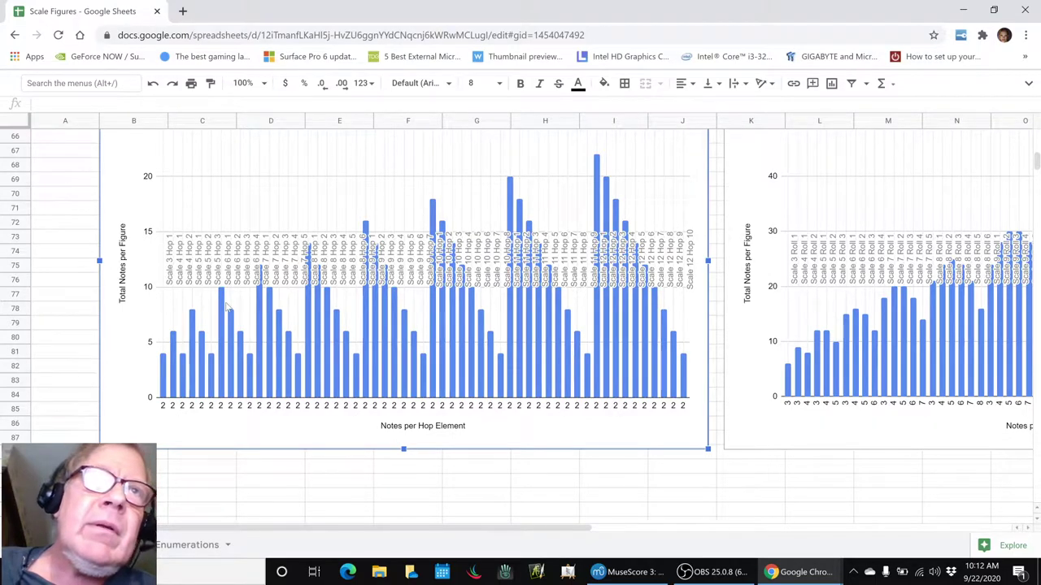
mouse_move(222, 319)
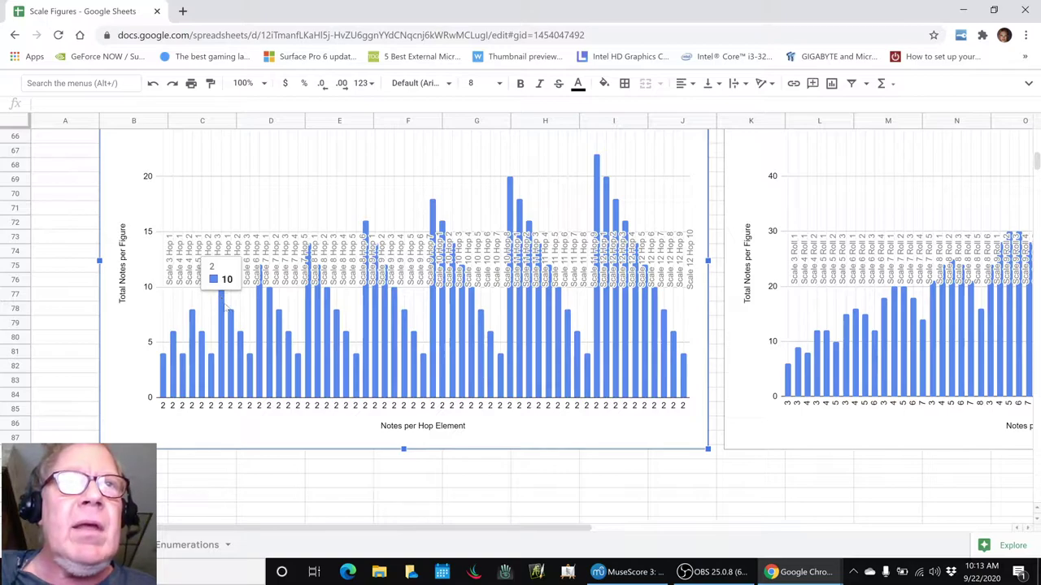
mouse_move(242, 340)
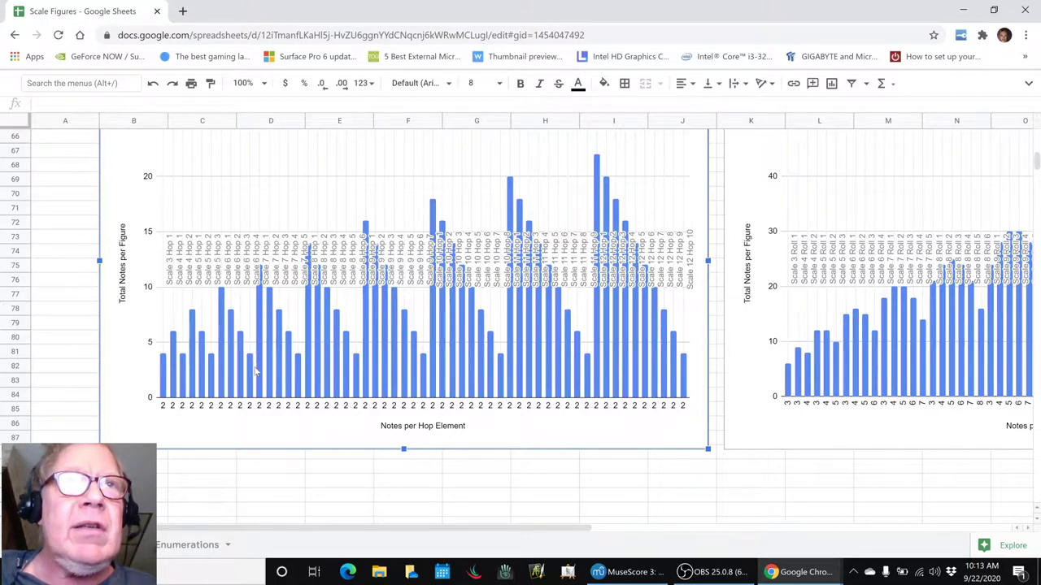
mouse_move(250, 370)
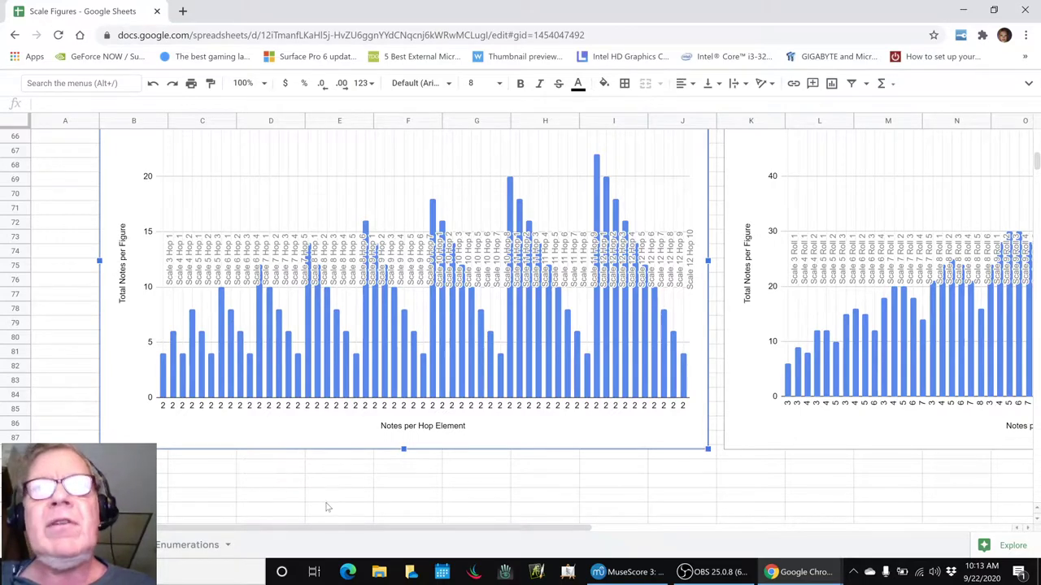
left_click_drag(329, 532, 516, 521)
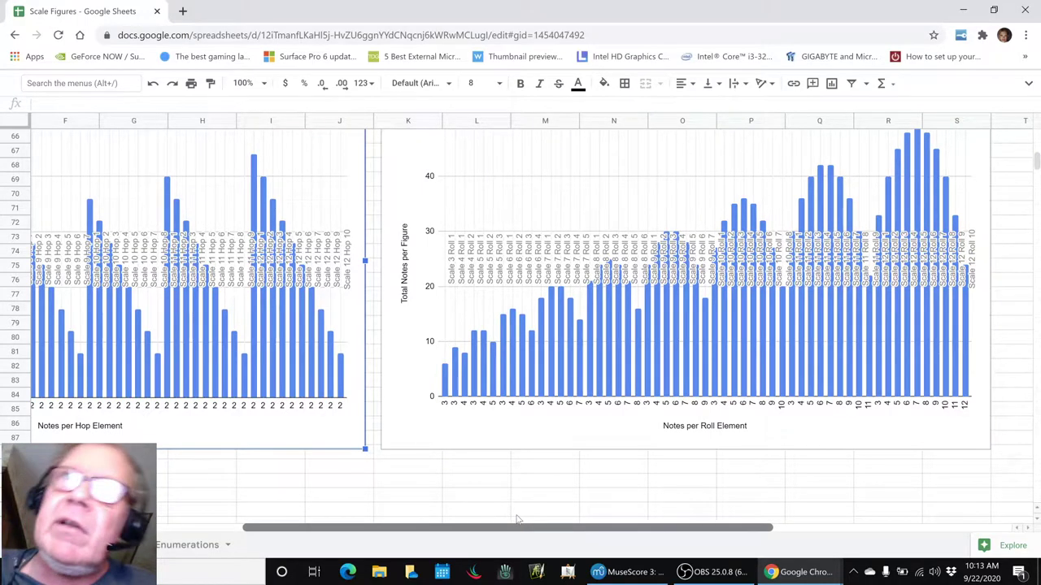
left_click(512, 309)
mouse_move(514, 314)
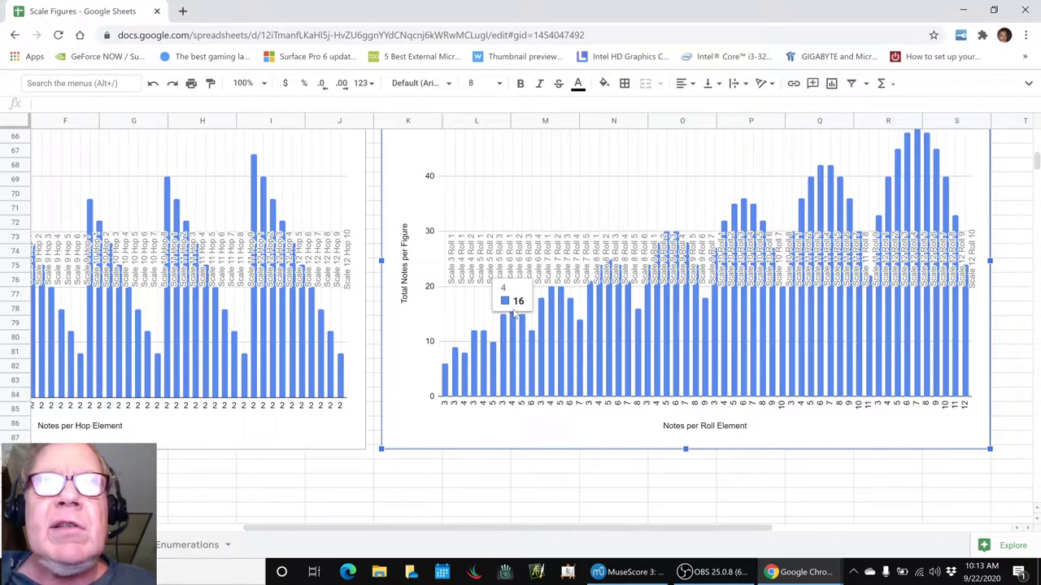
mouse_move(530, 337)
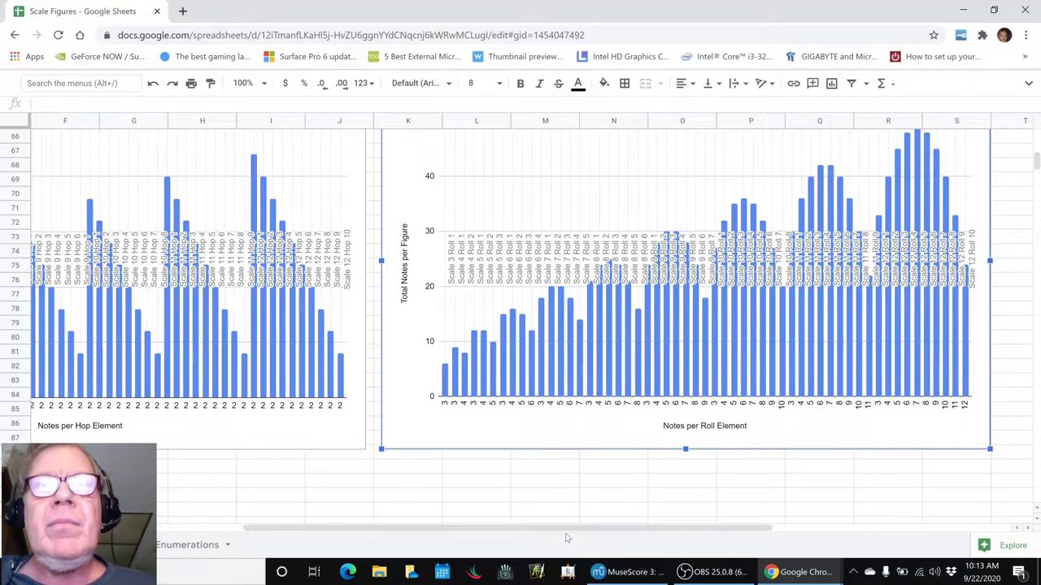
left_click_drag(574, 528, 846, 518)
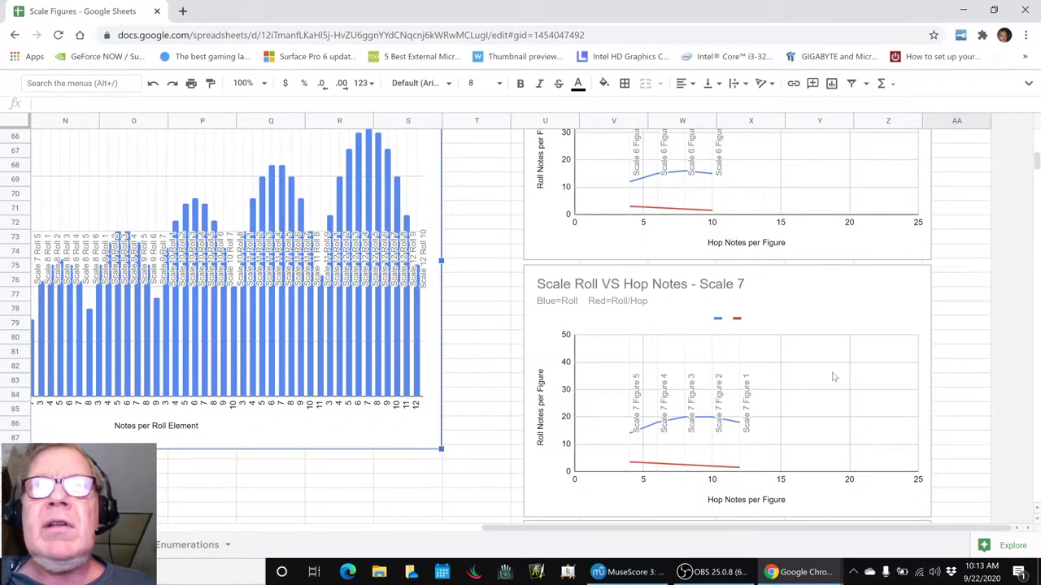
scroll(834, 377, "up", 4)
scroll(833, 377, "down", 2)
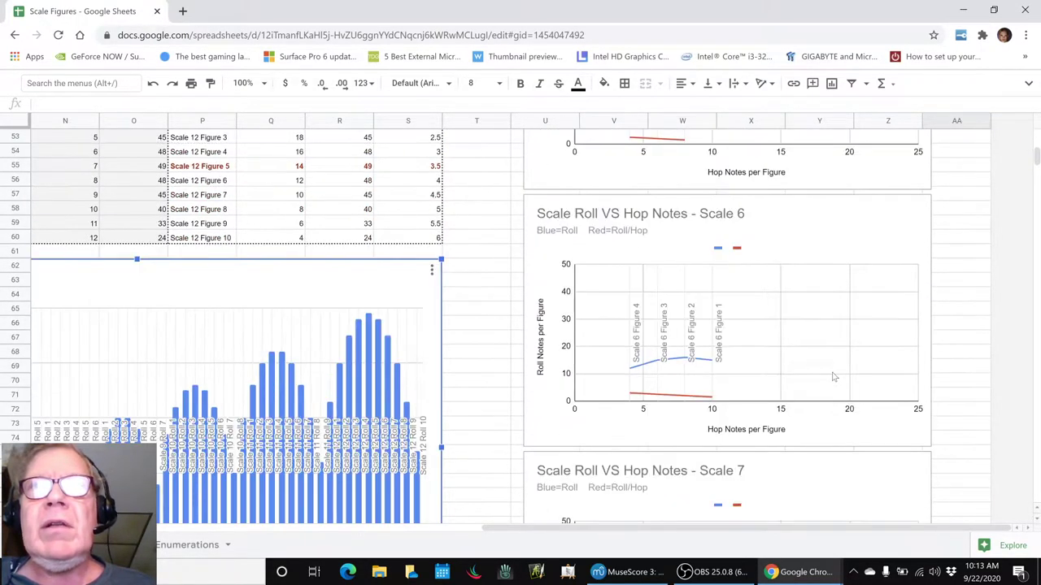
left_click(712, 366)
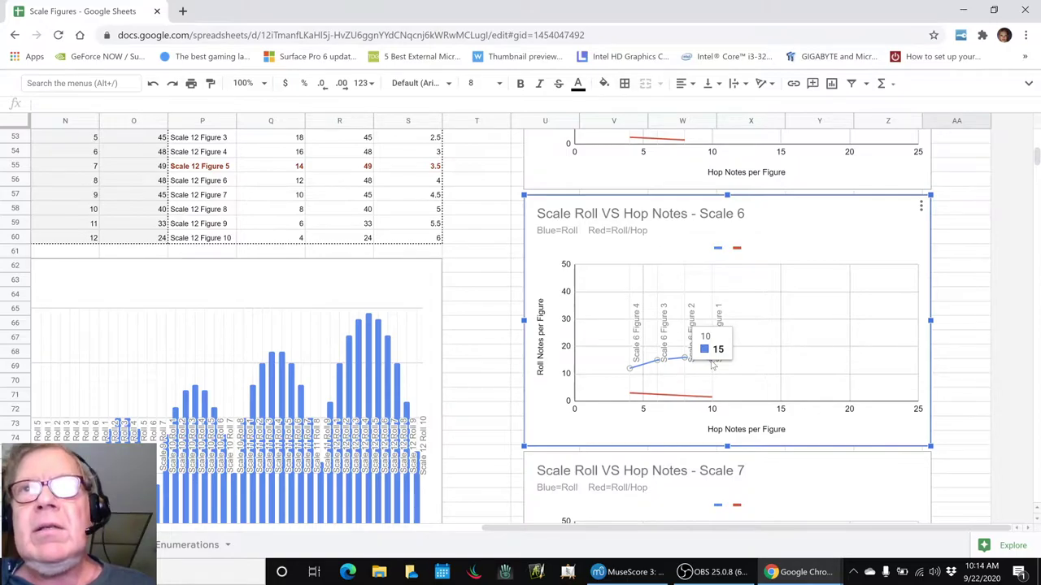
mouse_move(714, 399)
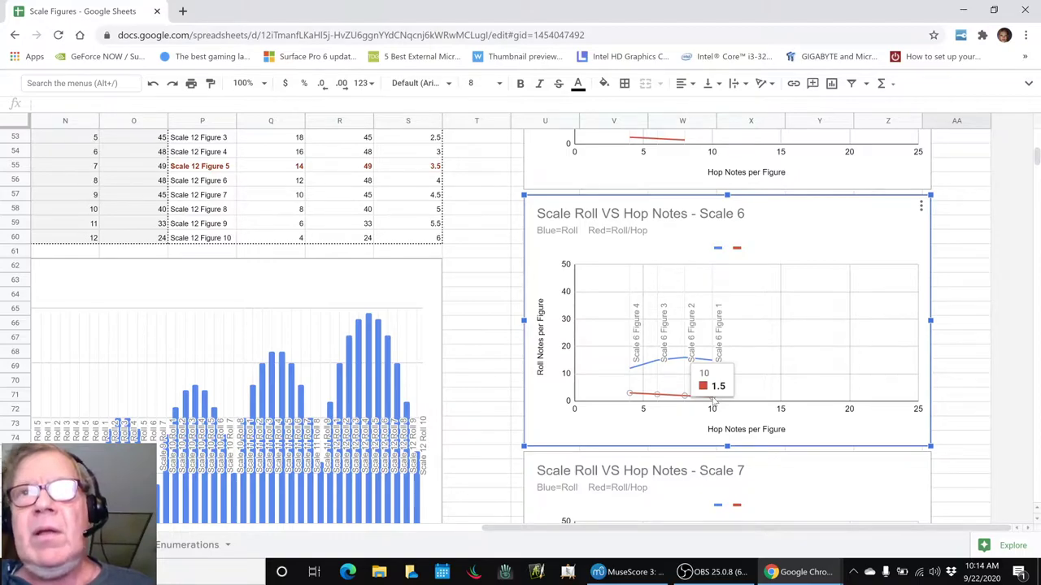
mouse_move(689, 364)
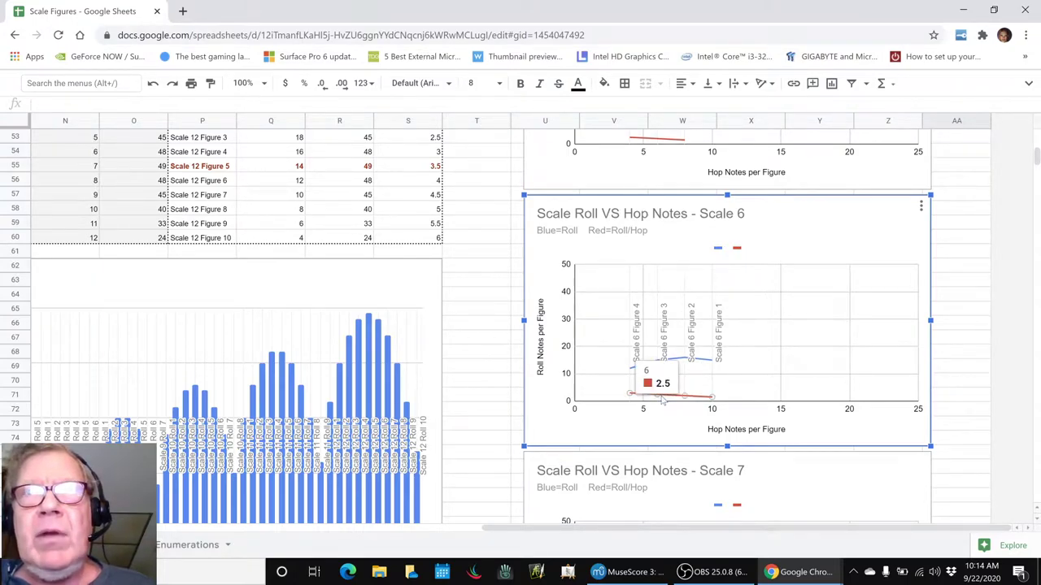
mouse_move(630, 397)
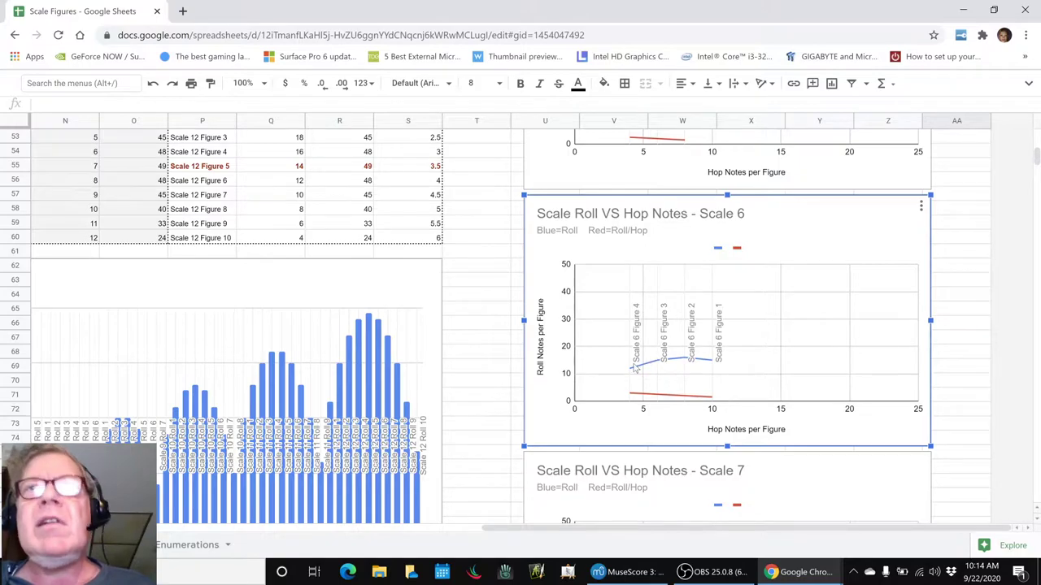
scroll(636, 368, "down", 7)
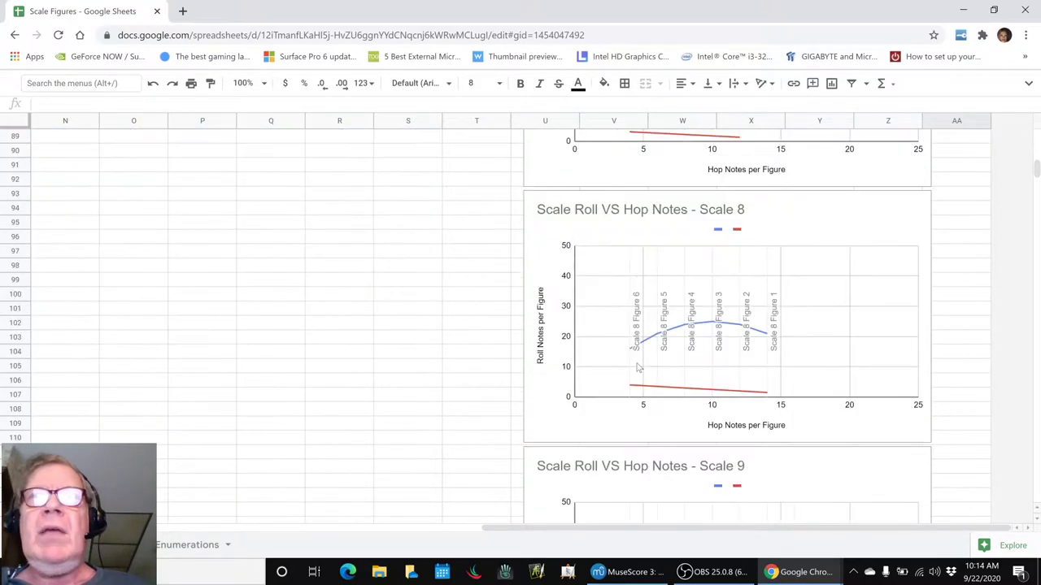
scroll(639, 368, "down", 3)
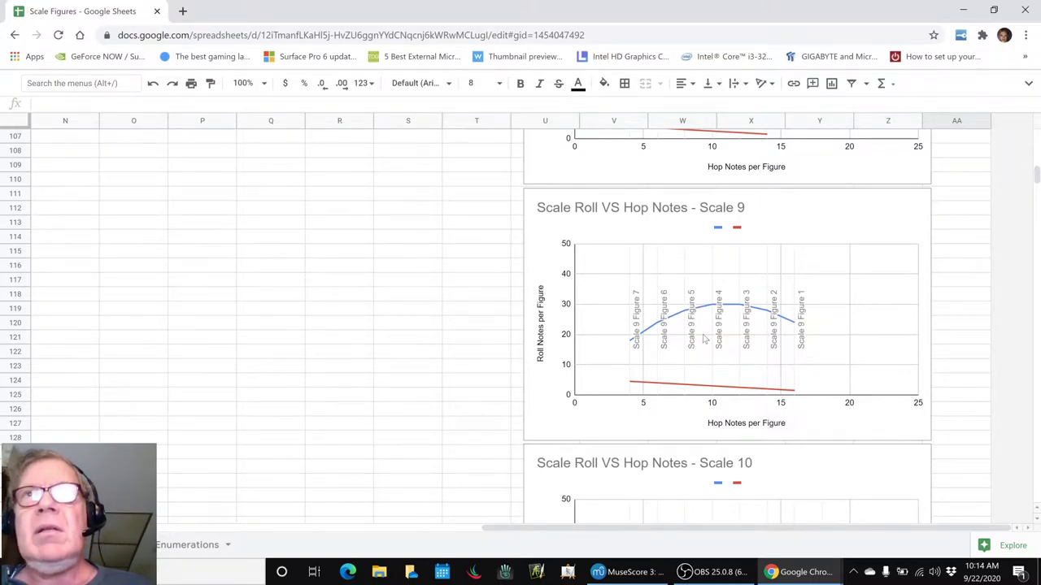
scroll(704, 339, "up", 1)
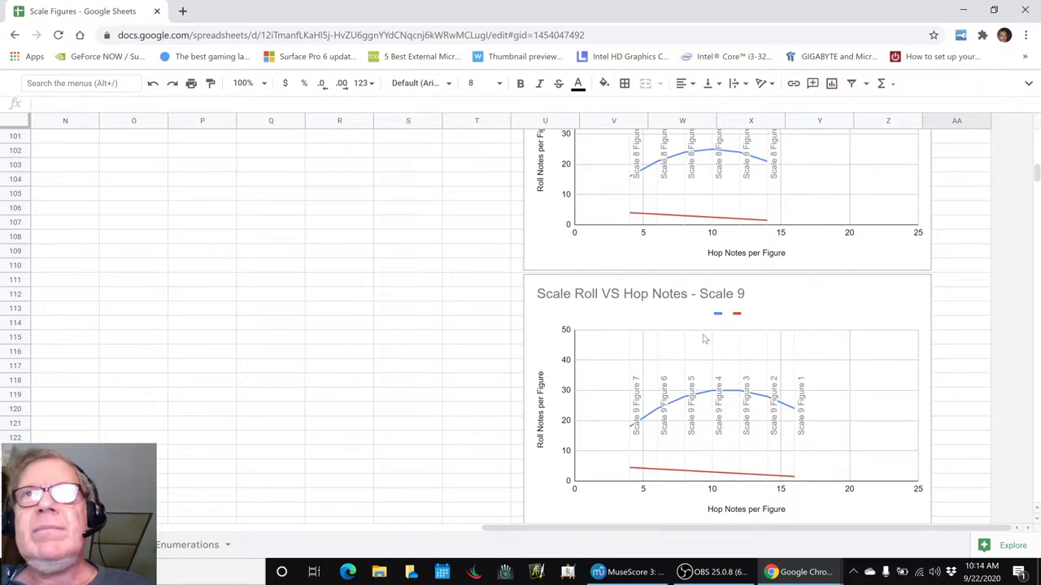
scroll(704, 340, "down", 1)
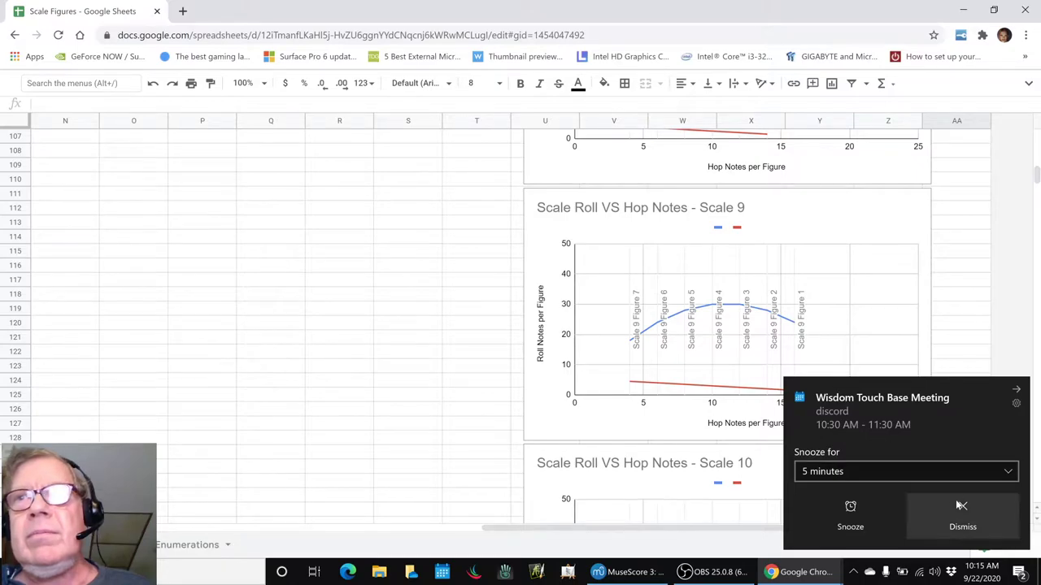
left_click(961, 506)
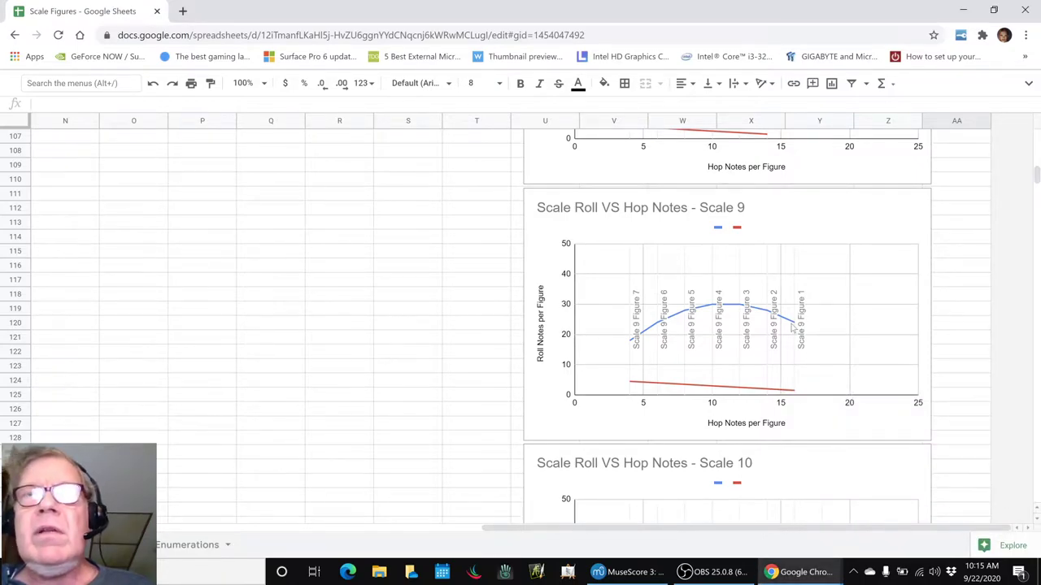
scroll(796, 325, "up", 7)
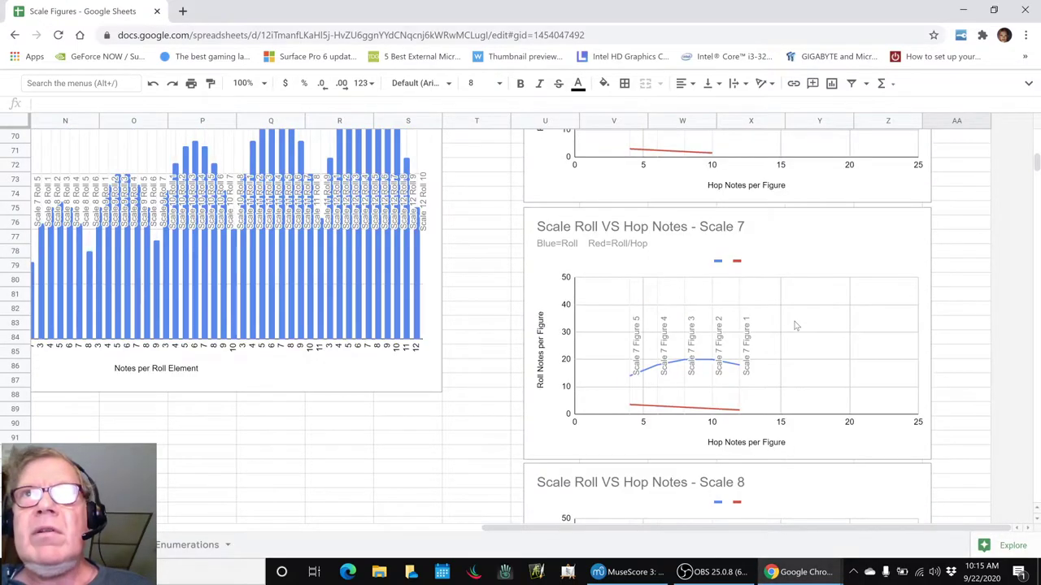
scroll(797, 326, "up", 12)
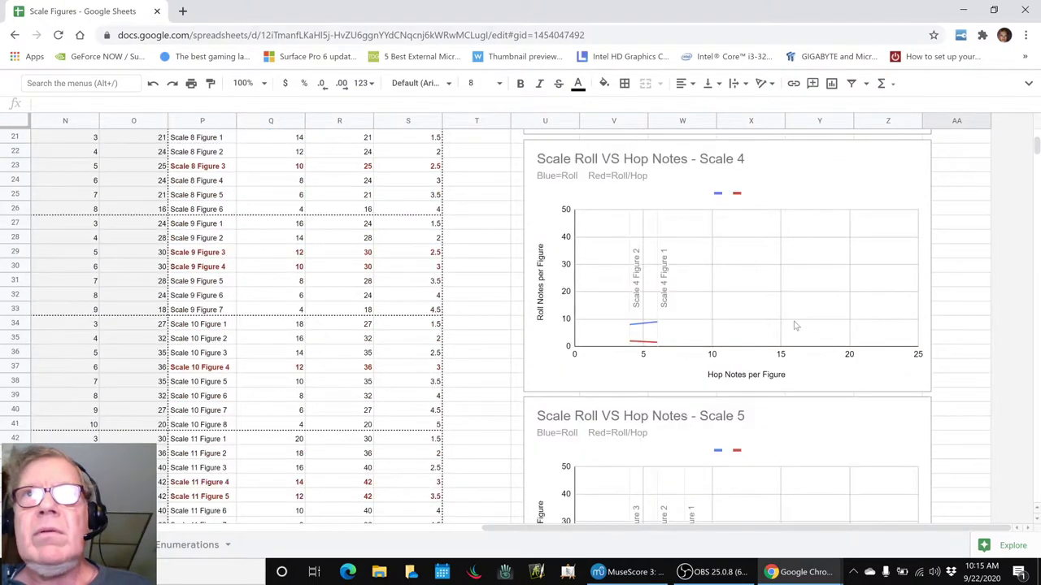
scroll(796, 325, "down", 12)
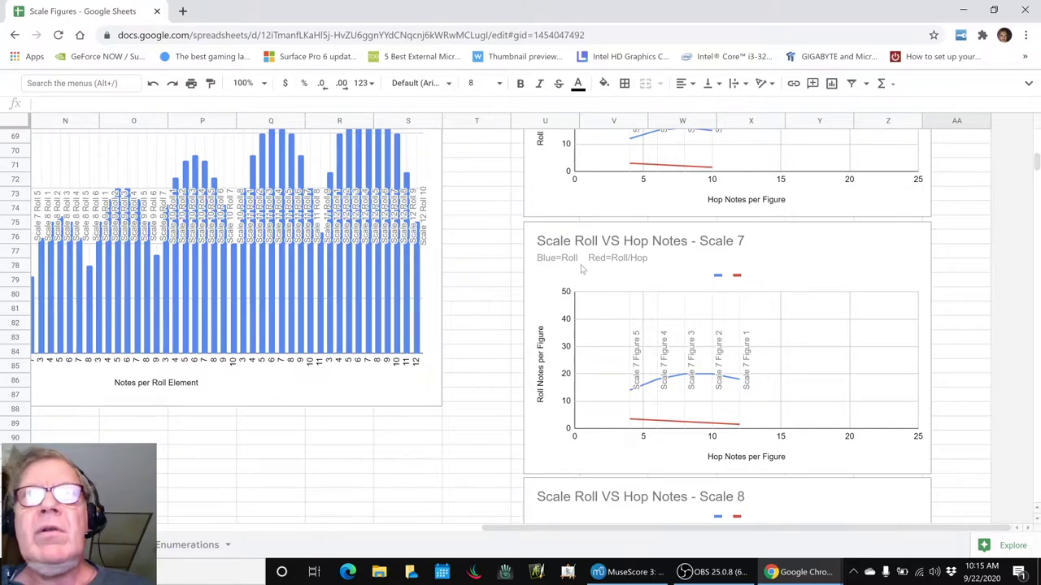
scroll(614, 275, "down", 9)
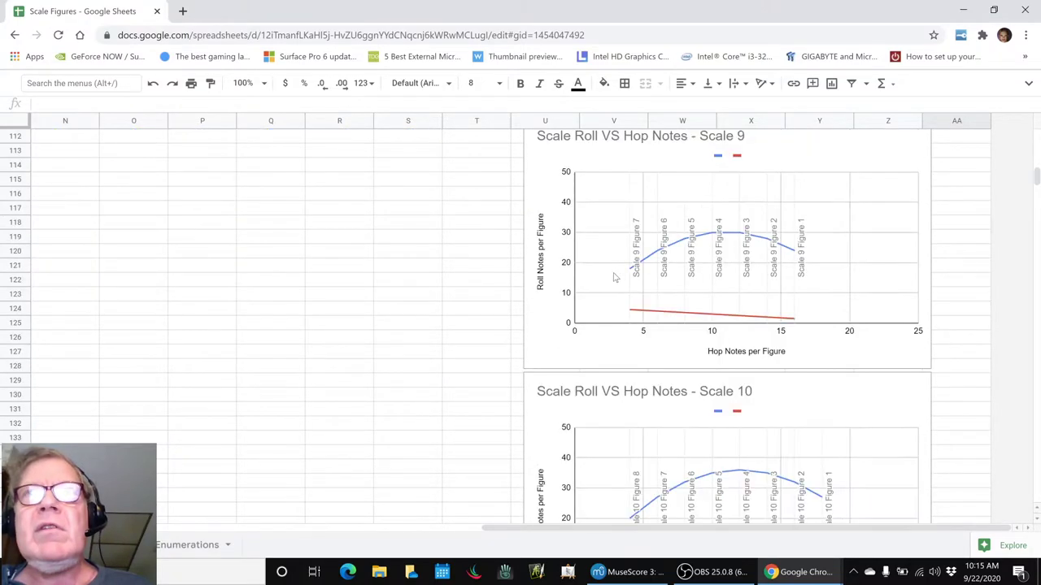
scroll(626, 303, "up", 2)
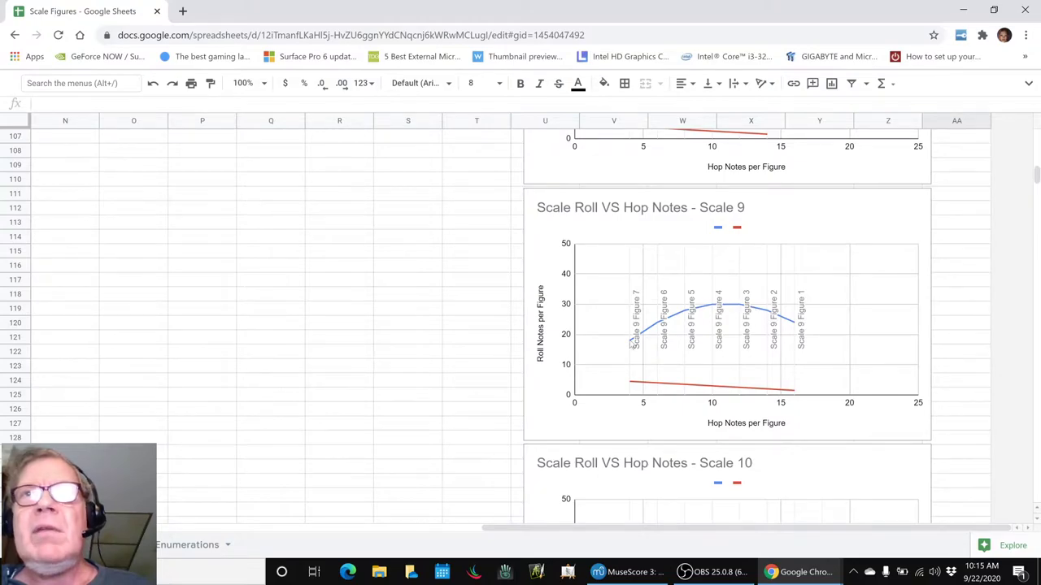
scroll(699, 391, "down", 5)
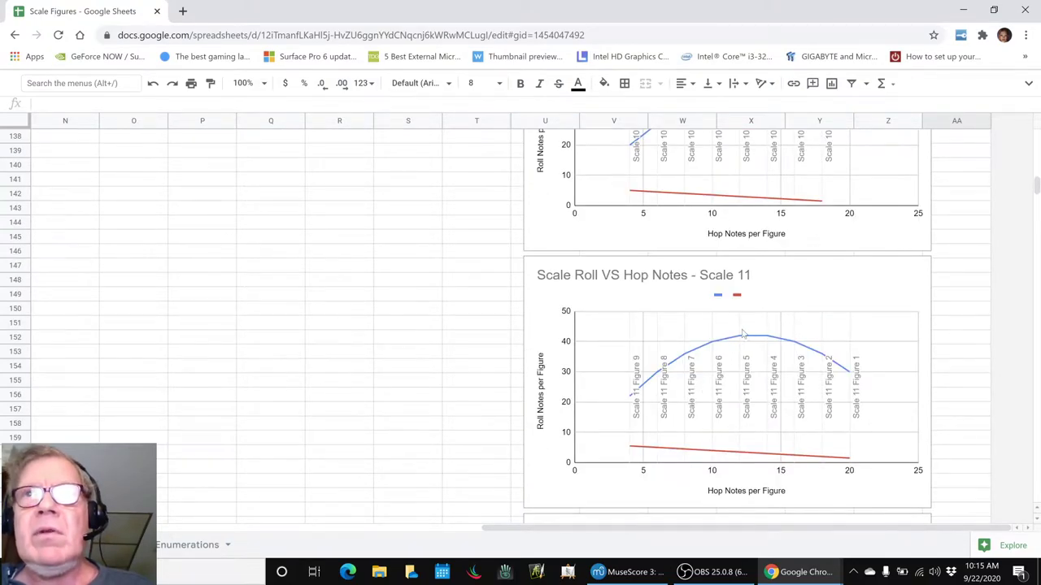
scroll(691, 408, "down", 3)
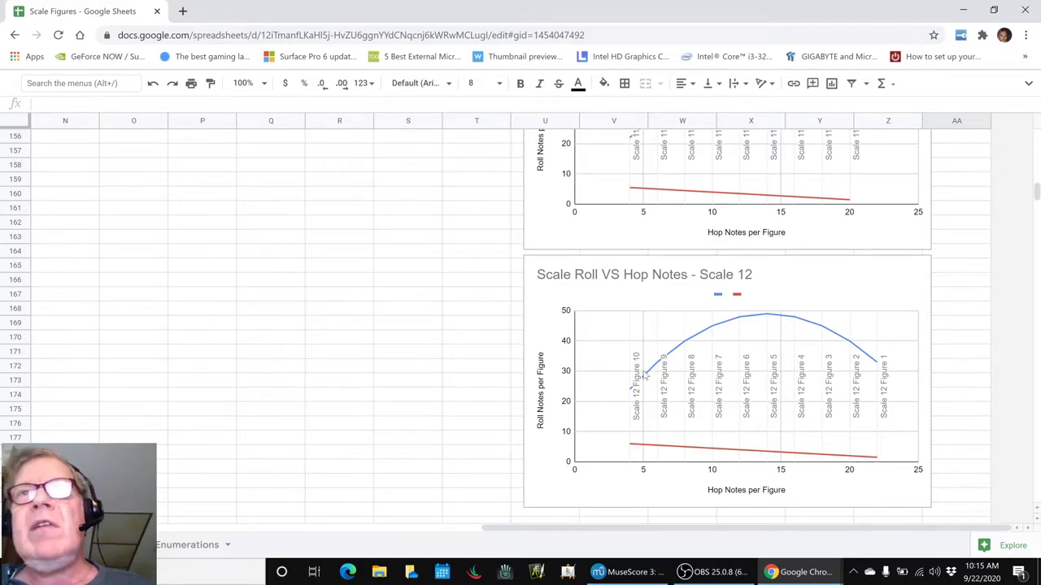
scroll(318, 333, "up", 20)
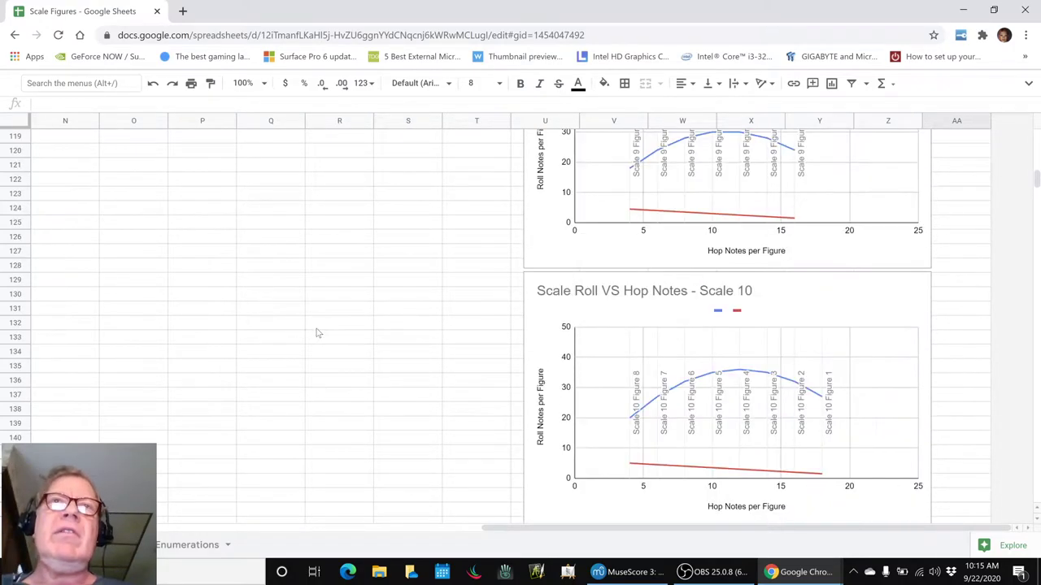
scroll(318, 333, "up", 3)
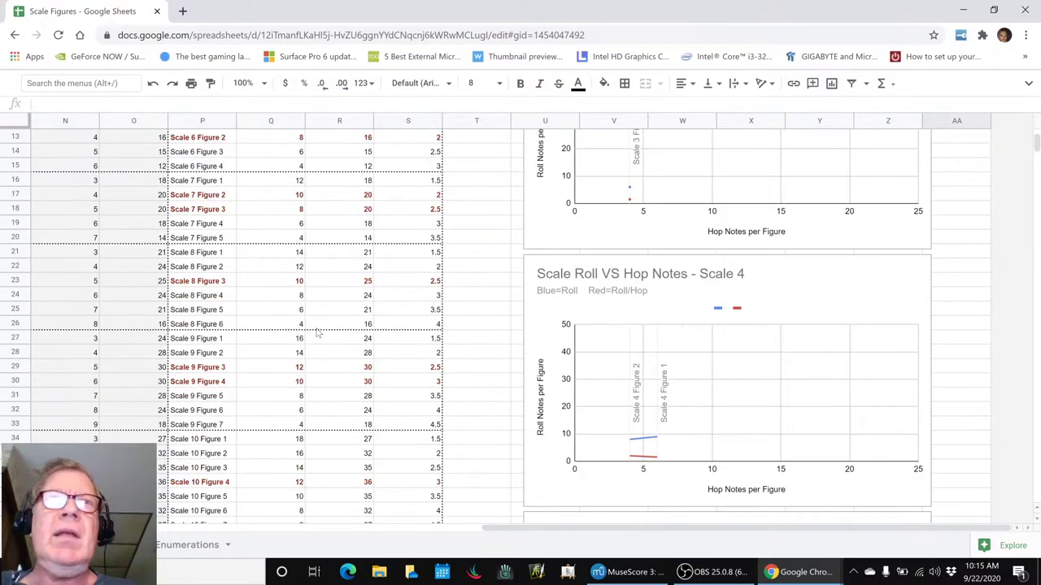
key("alt+Tab")
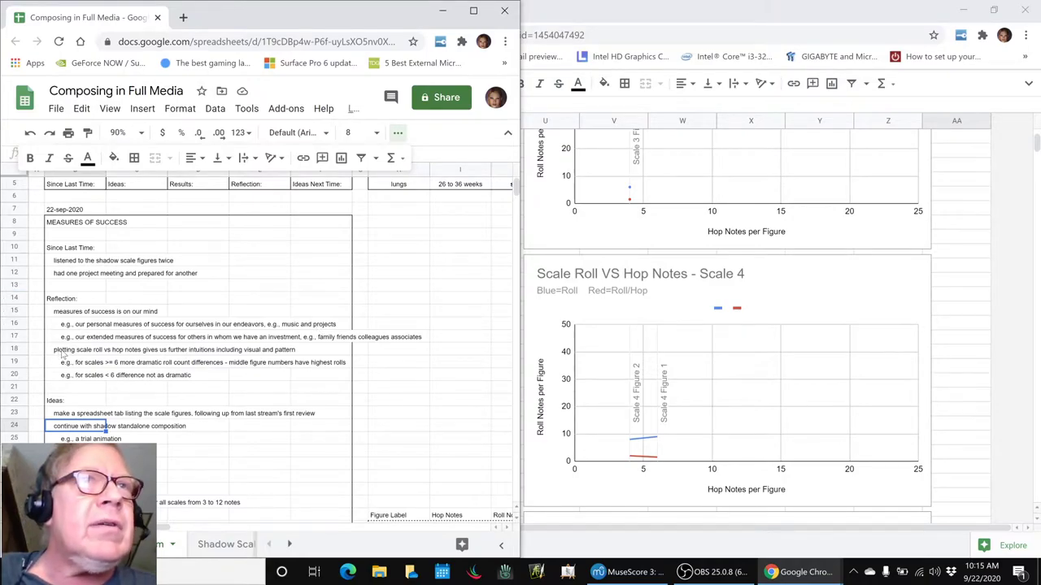
- Select the row 18 note on plotting scale roll vs hop, minimize the charts, and scroll to Results
left_click(63, 353)
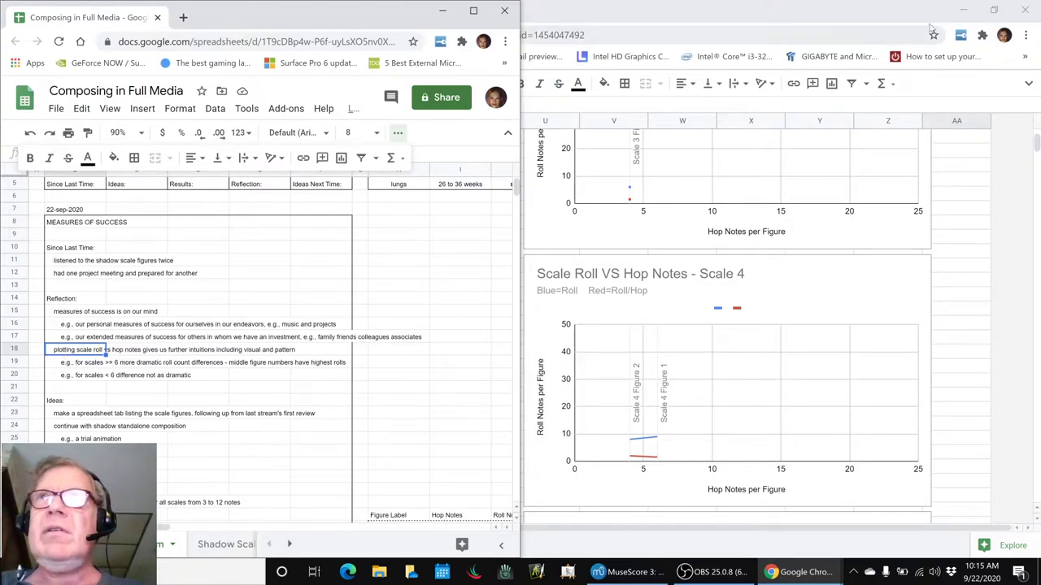
left_click(962, 12)
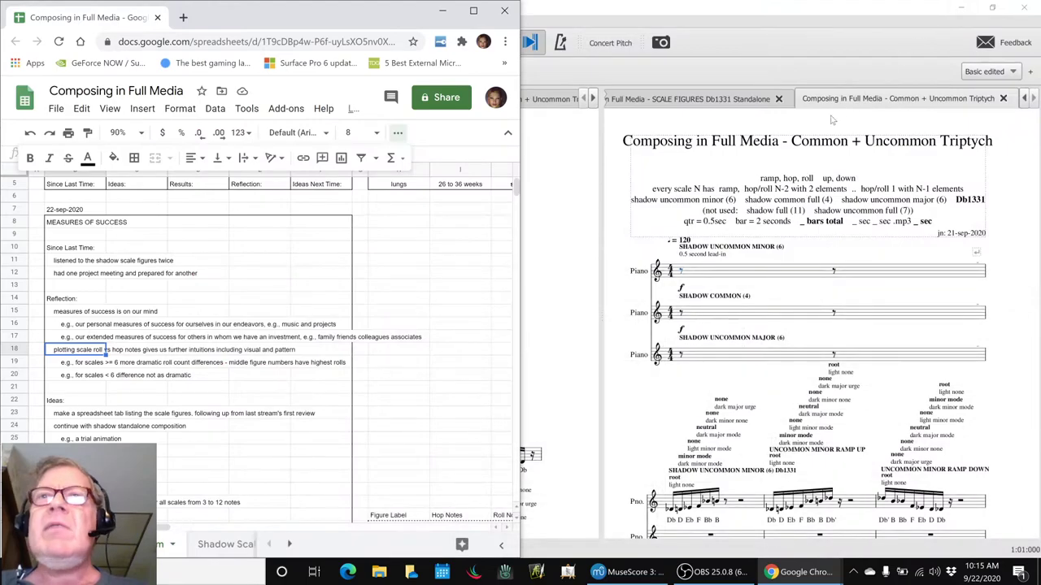
scroll(403, 345, "down", 7)
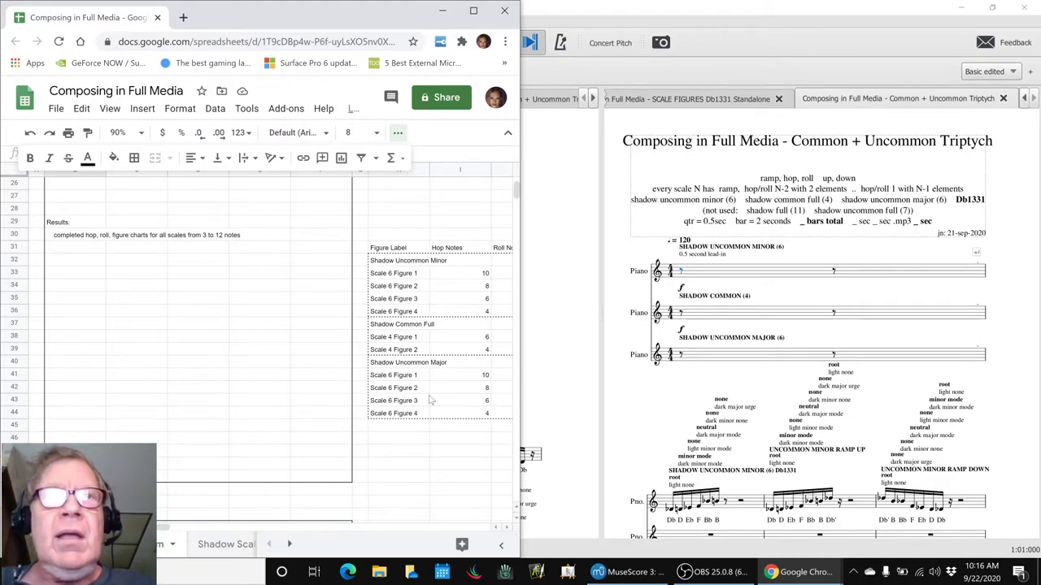
left_click(564, 407)
- Return the Triptych score to its title page and start playing it from the beginning
scroll(566, 407, "up", 1)
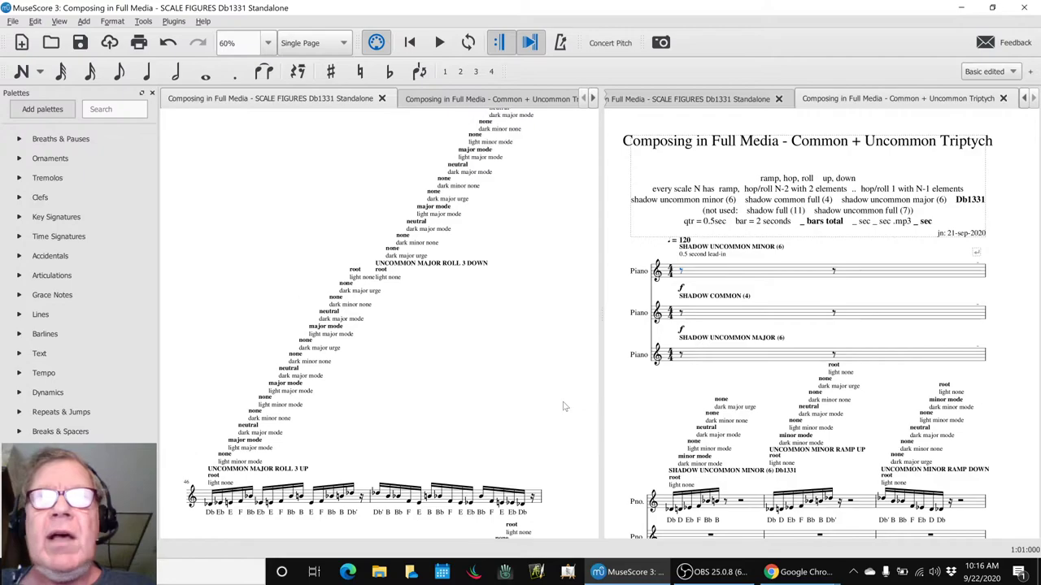
scroll(640, 424, "down", 6)
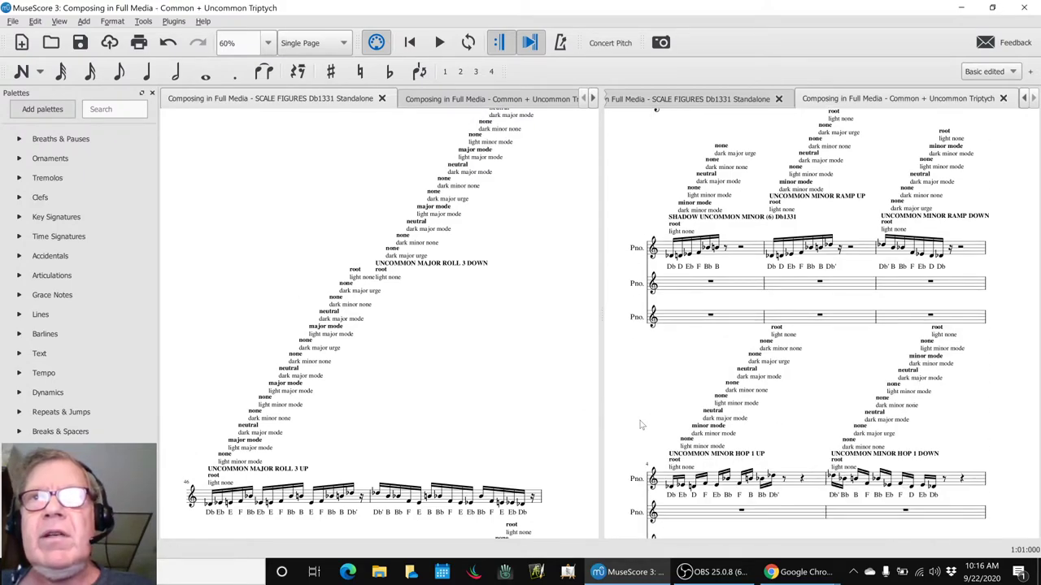
scroll(640, 425, "down", 10)
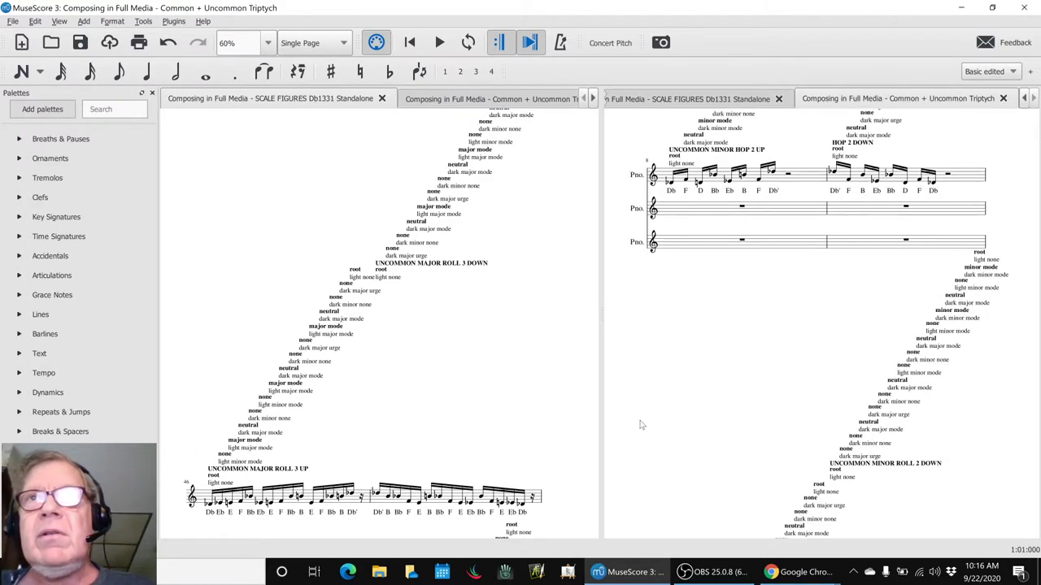
scroll(640, 424, "down", 8)
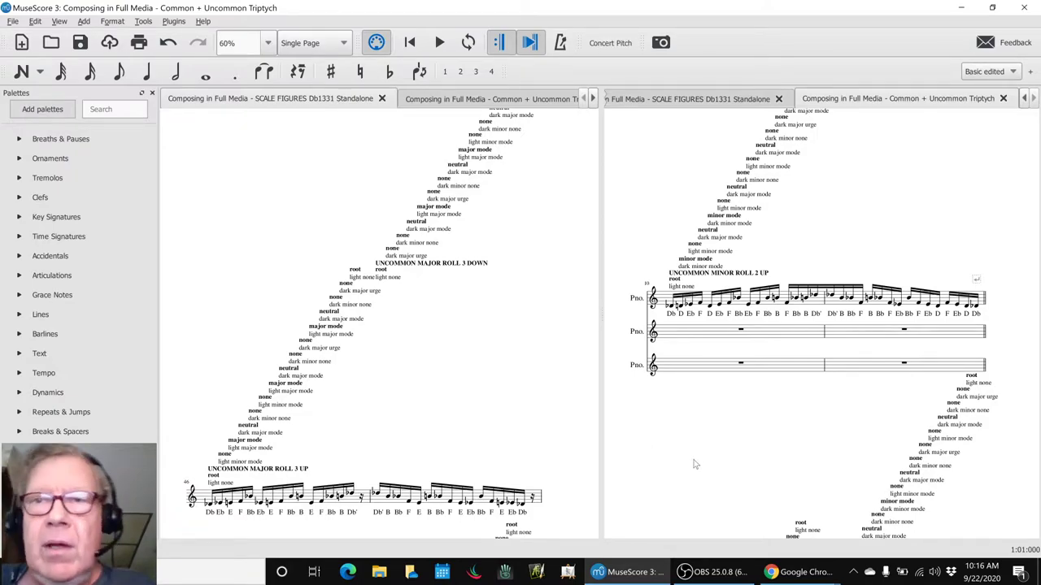
key("ctrl+Home")
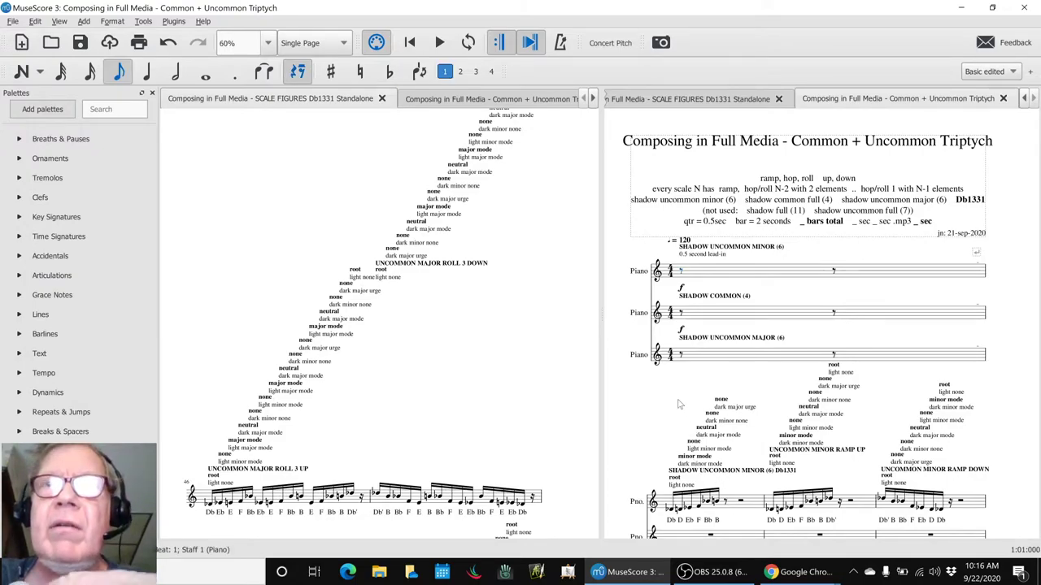
scroll(674, 405, "down", 5)
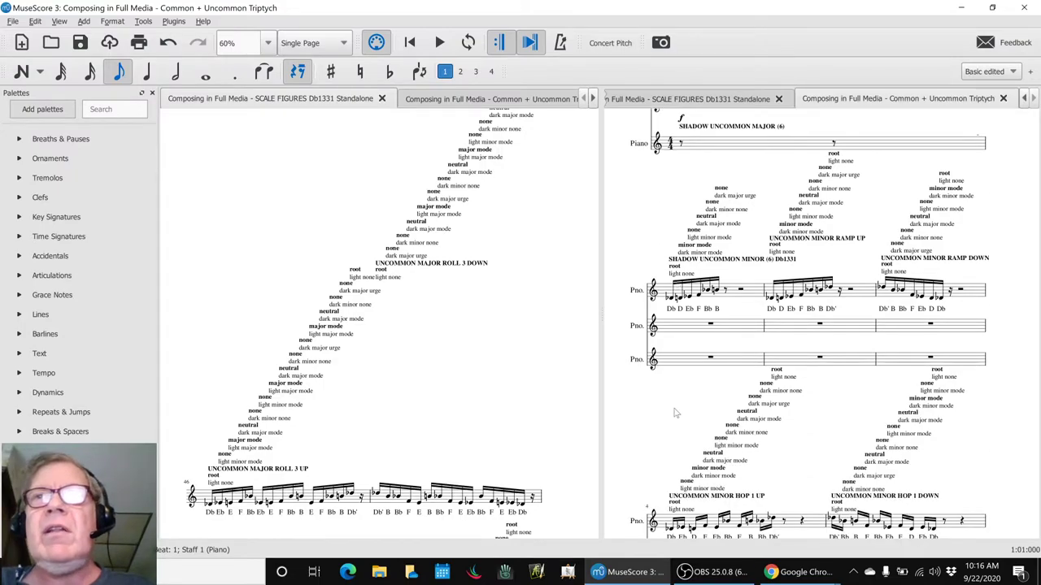
scroll(674, 406, "up", 5)
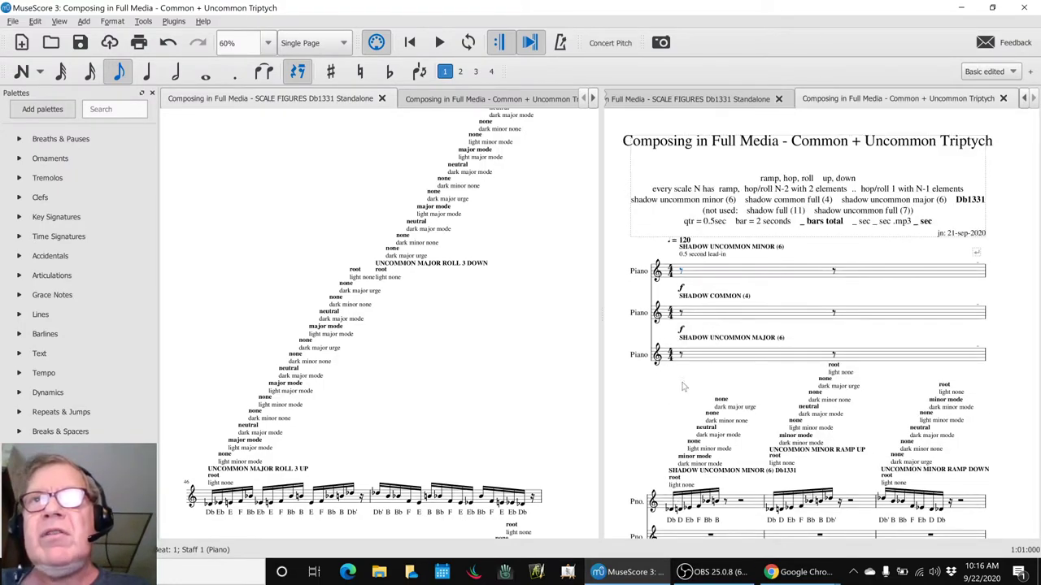
left_click(704, 362)
left_click(639, 396)
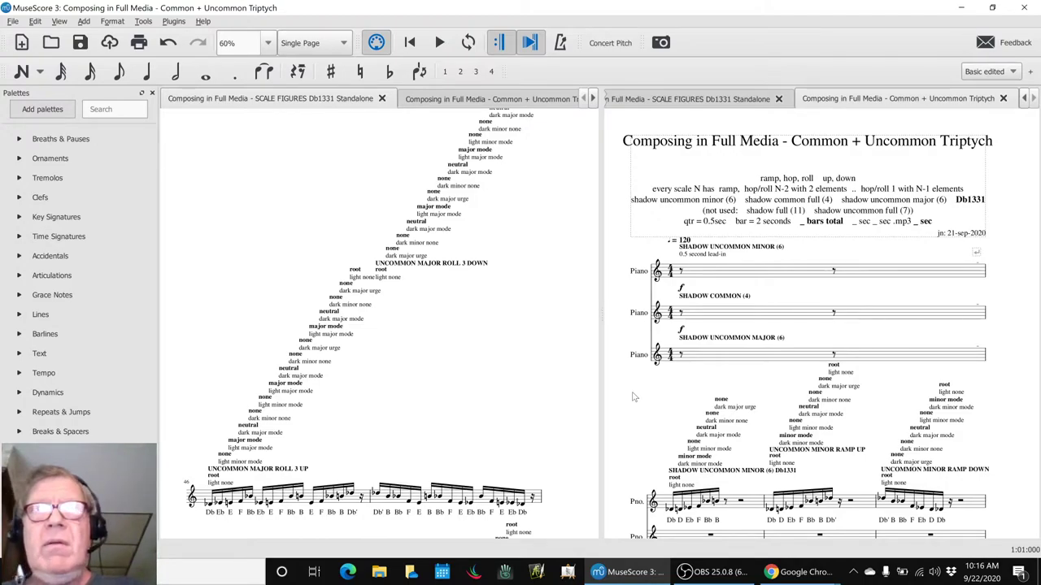
key("space")
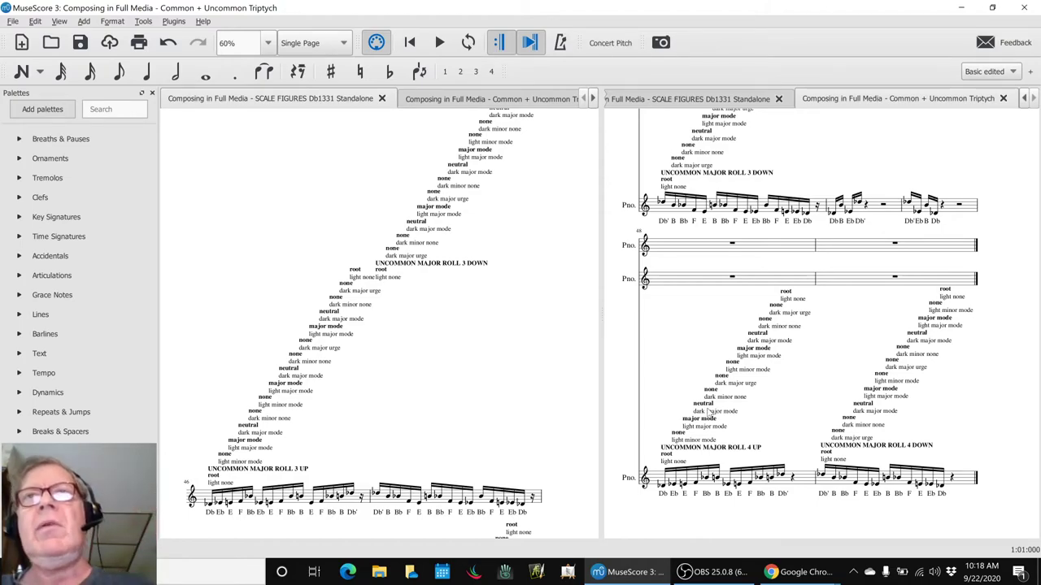
- Scroll up through the score and select the COMMON ROLL 2 DOWN measure
scroll(833, 372, "up", 6)
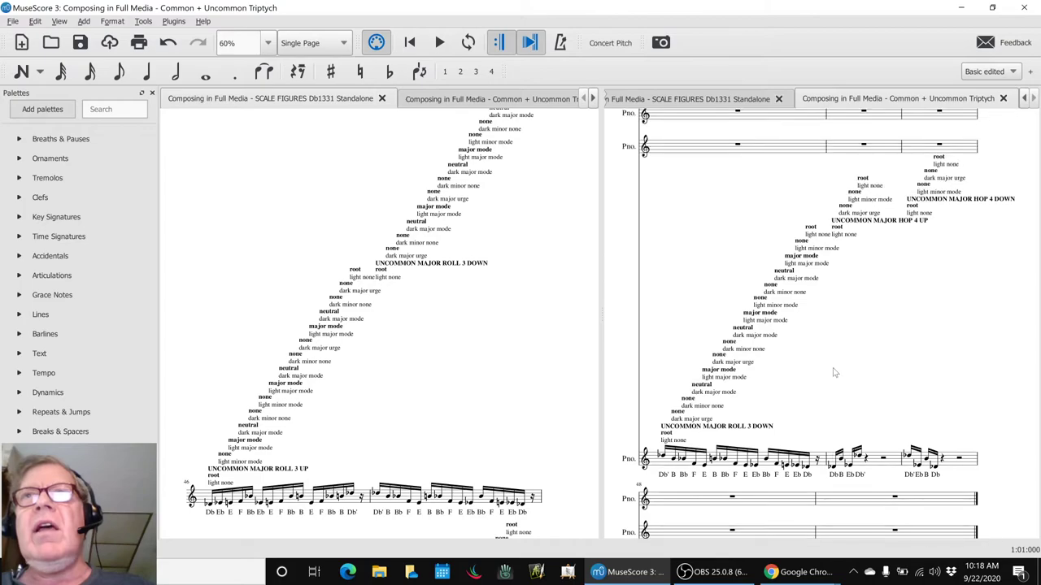
scroll(834, 372, "up", 8)
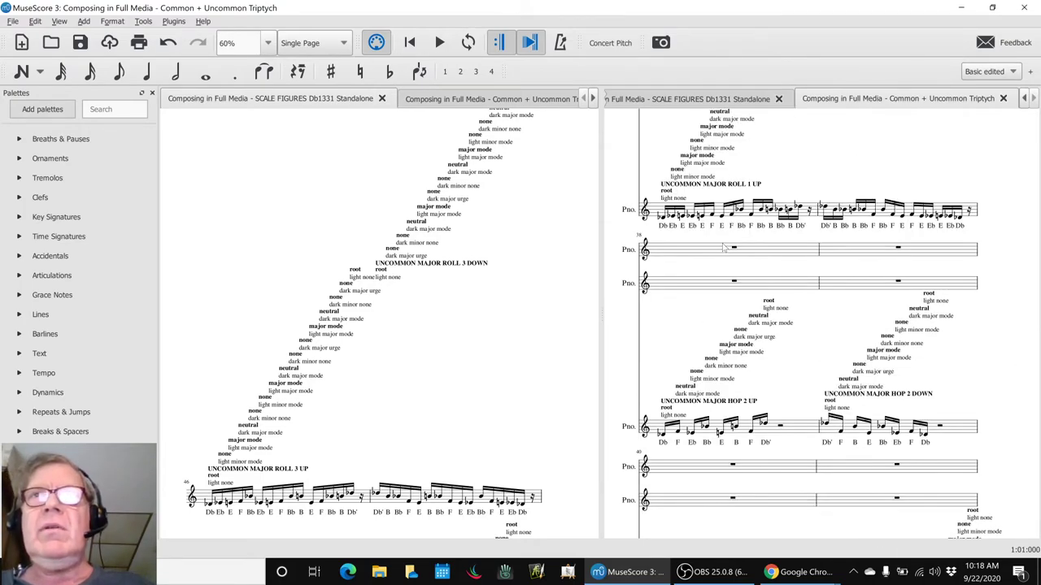
scroll(723, 248, "up", 6)
scroll(724, 248, "up", 8)
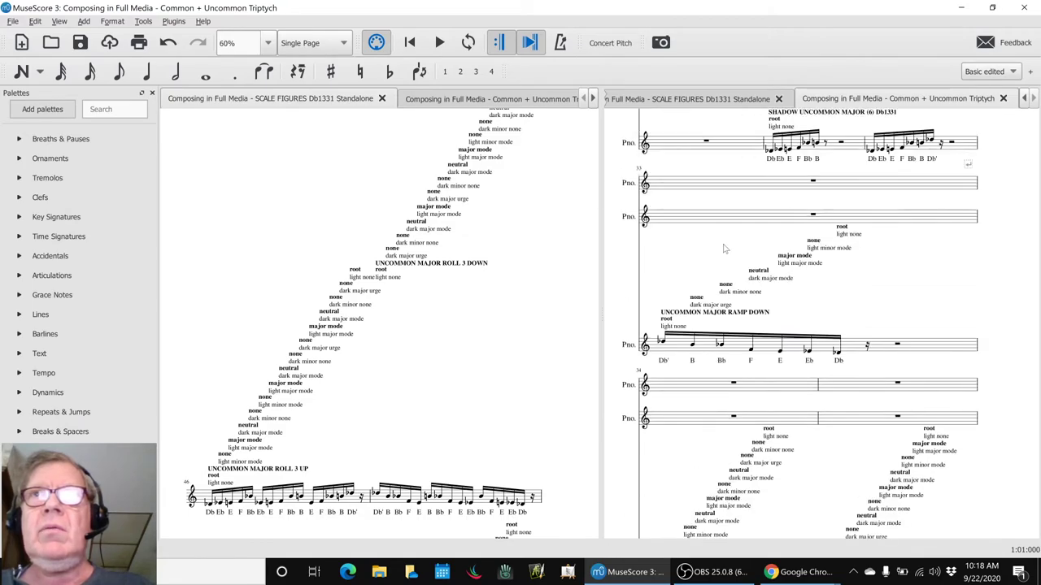
left_click(753, 292)
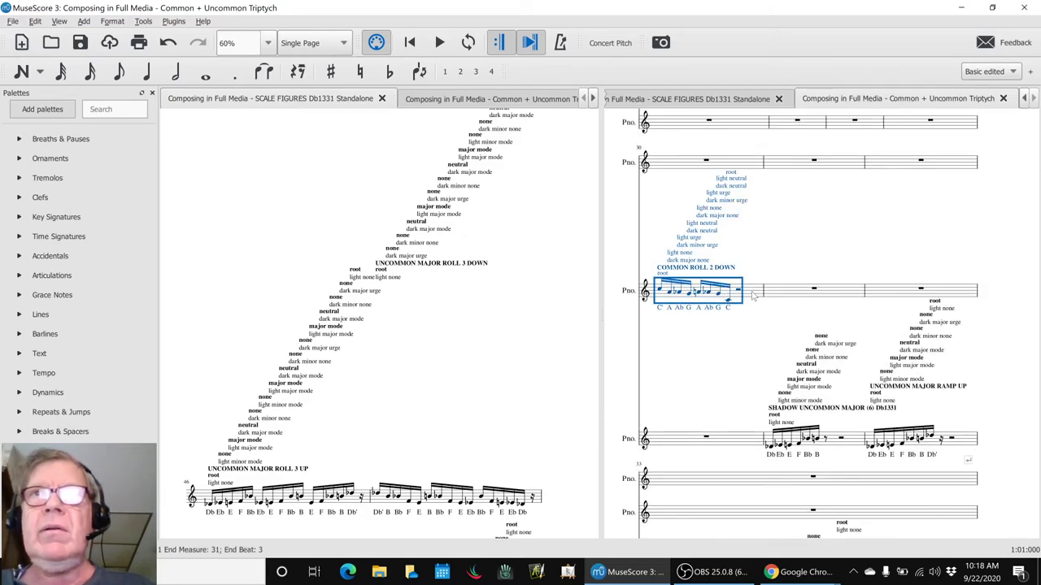
scroll(752, 298, "up", 8)
scroll(753, 296, "up", 10)
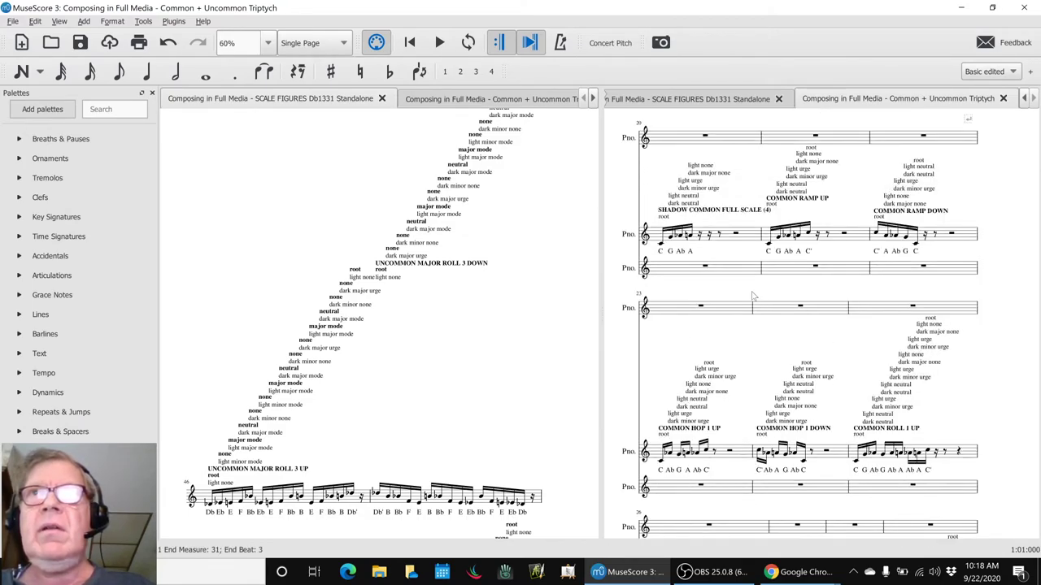
scroll(753, 296, "down", 3)
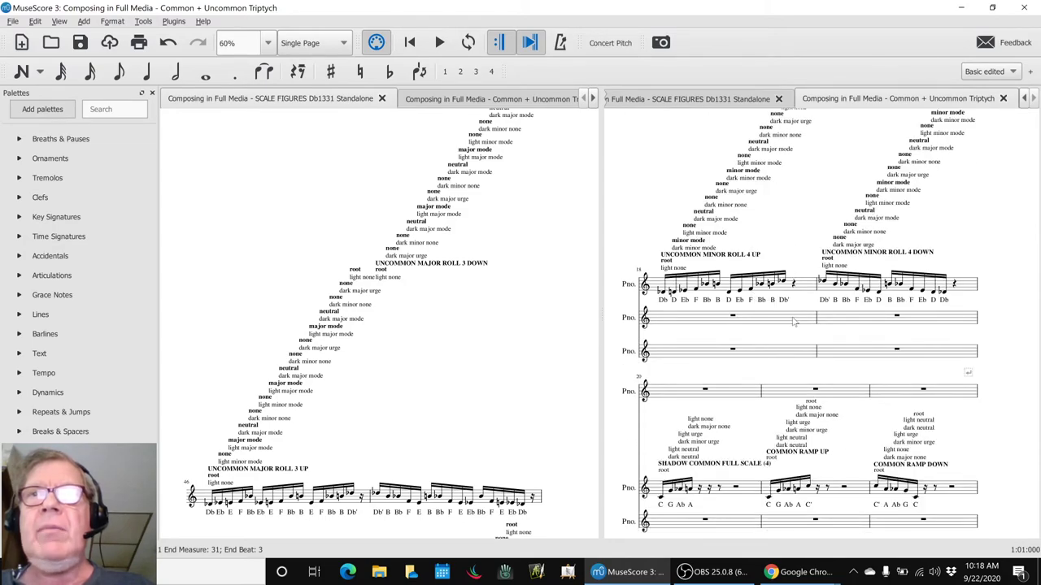
- Play and stop the UNCOMMON MINOR ROLL 4 DOWN measure, then clear the selection
left_click(956, 285)
key("space")
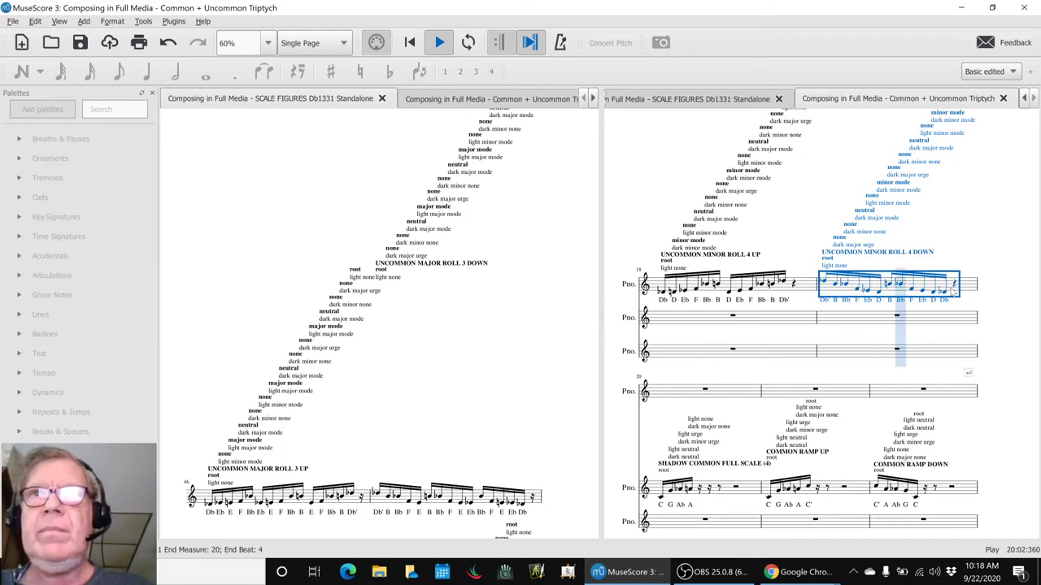
key("space")
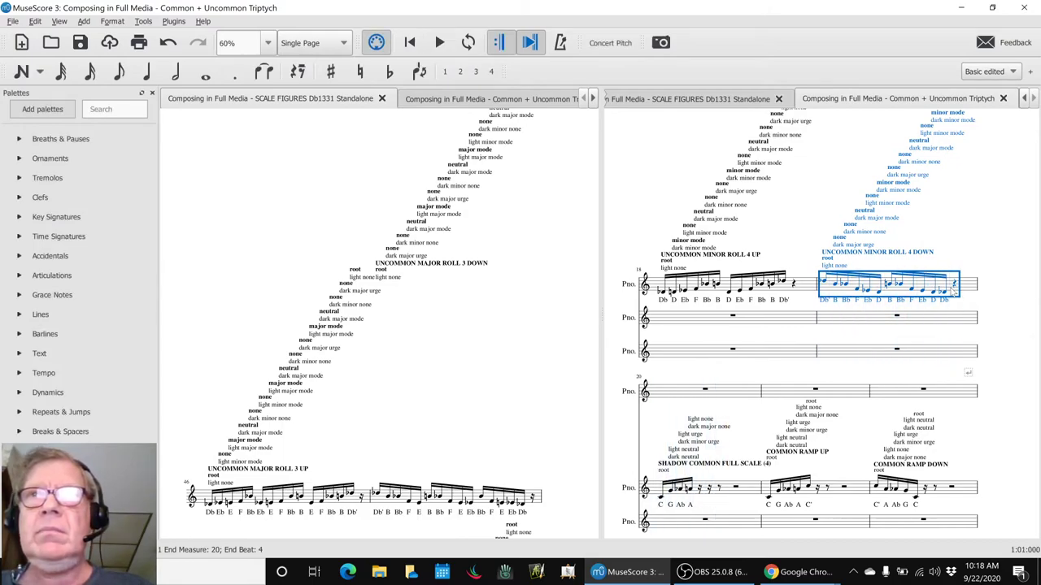
left_click(1026, 341)
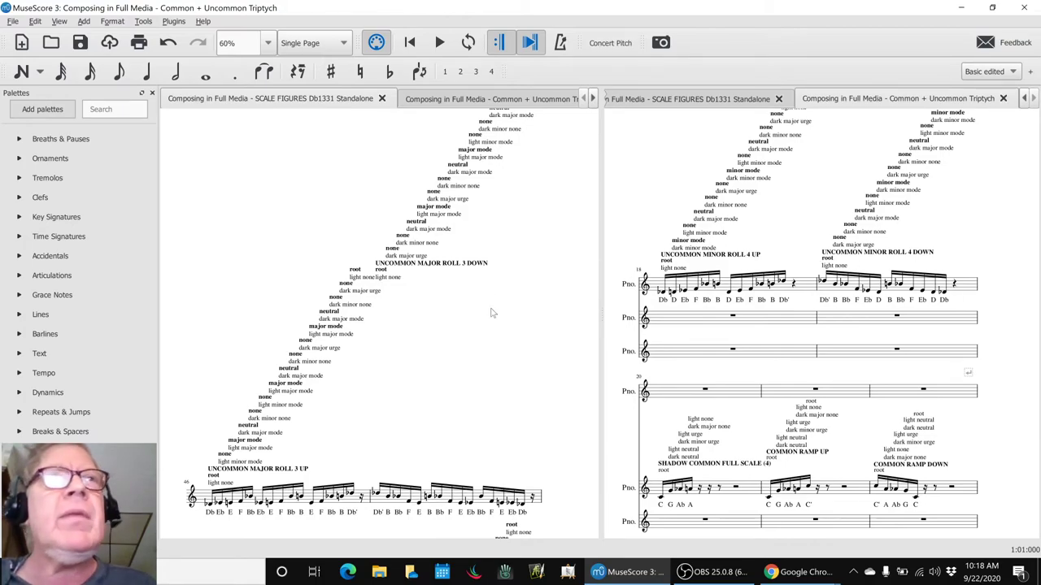
key("alt+Tab")
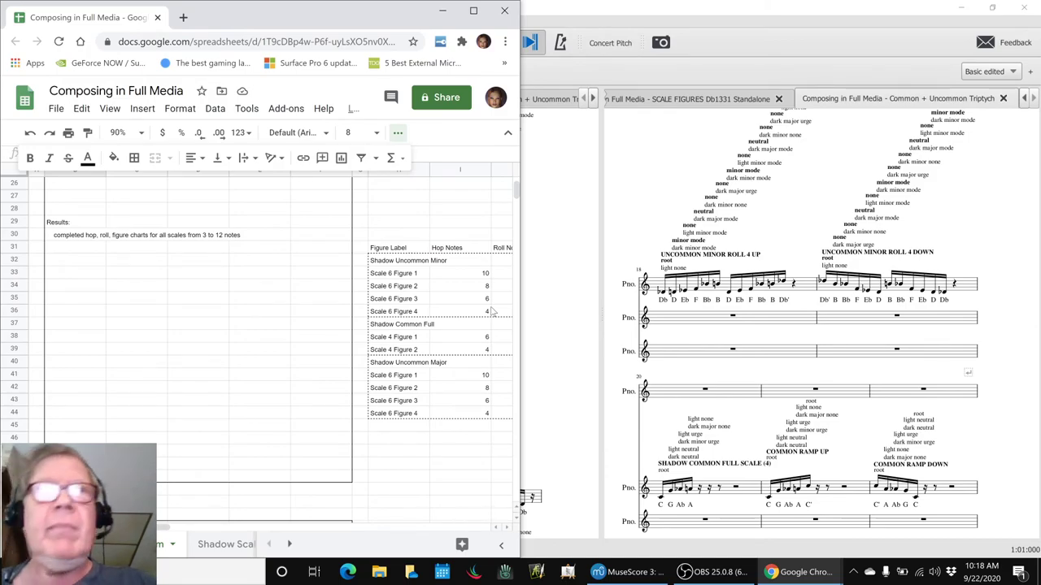
- Add an 'Ideas Next Time:' heading in A32 with 'continue with trial animation' below it
left_click(52, 264)
type("Idea")
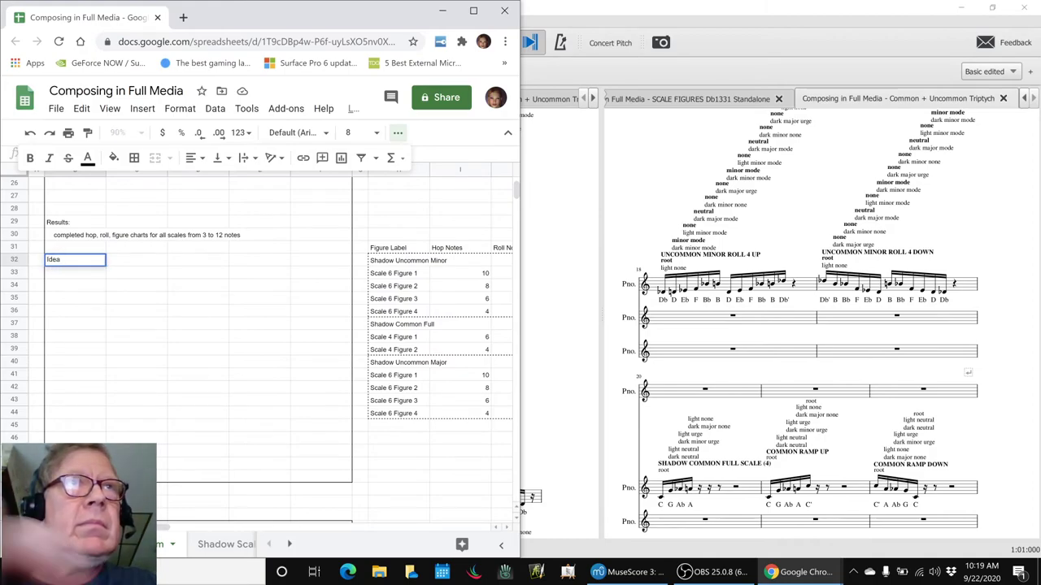
type("smN")
key("BackSpace")
key("BackSpace")
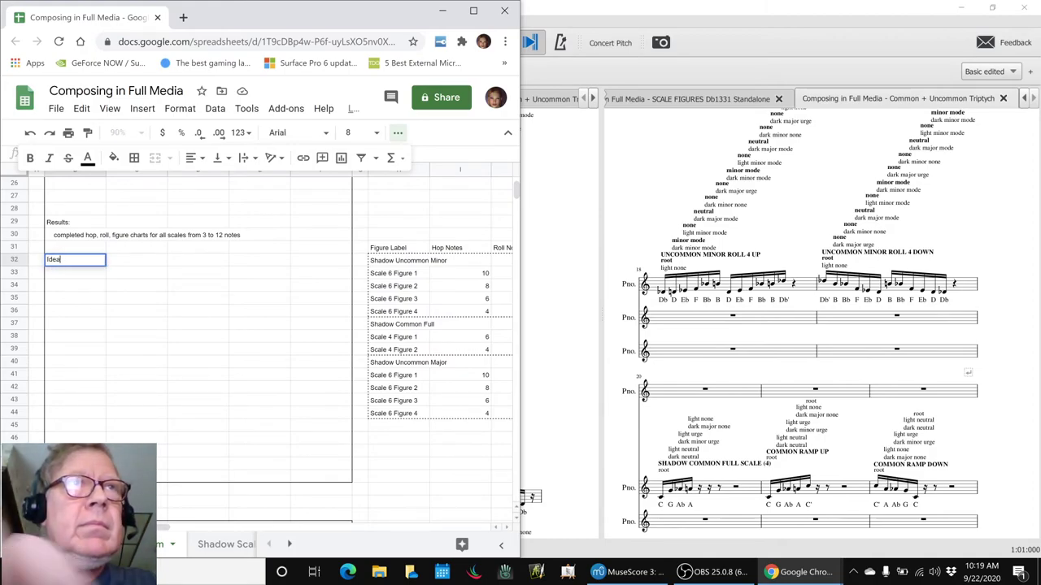
type("s Next T")
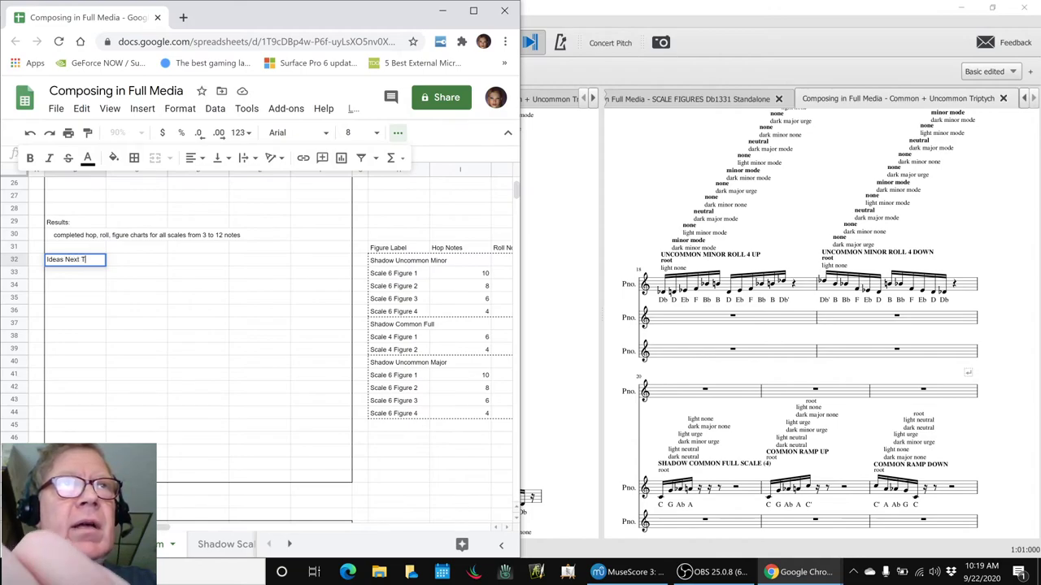
type("ime:")
key("Return")
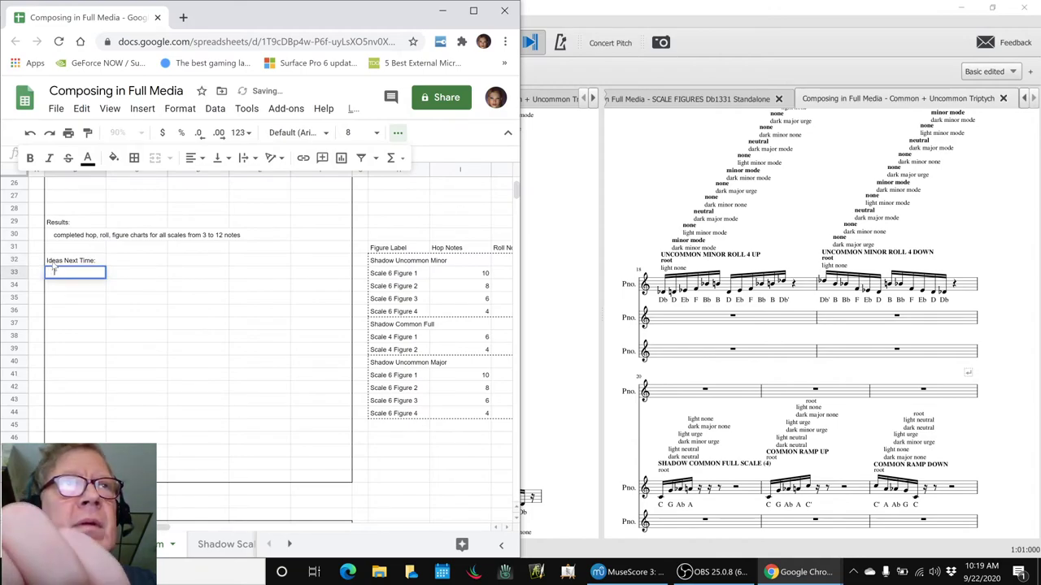
type("continue with trial animation")
key("Return")
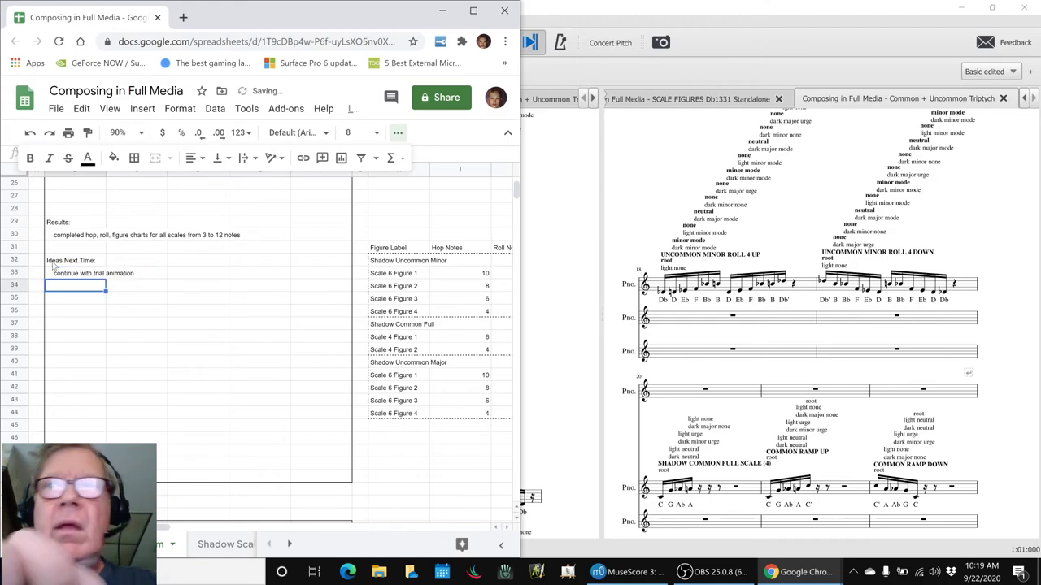
- Shift the Results block up one row and enter 'completed a trial score to animate' in A30
key("Up")
key("Up")
key("Up")
key("Up")
key("Up")
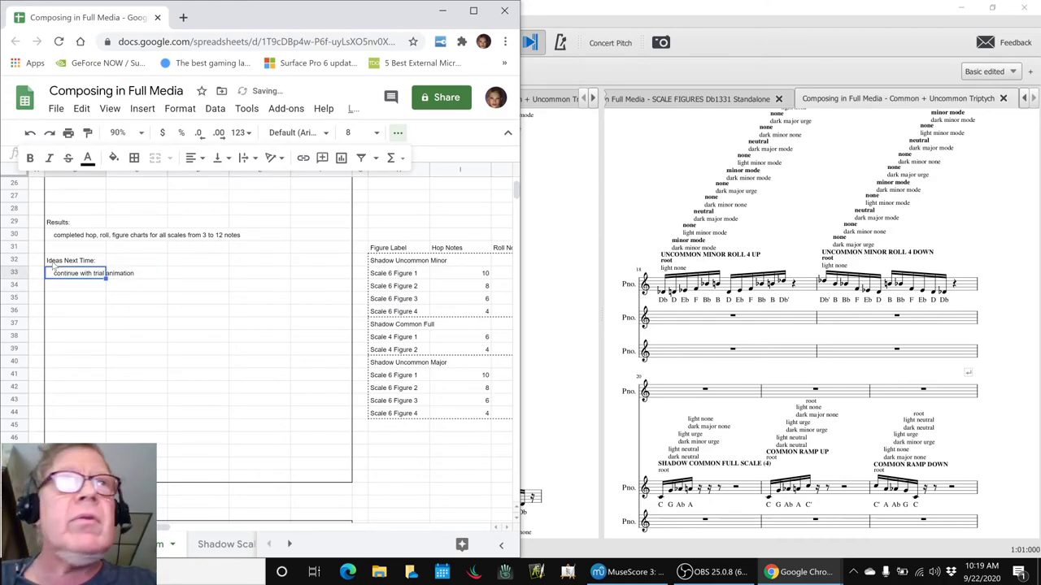
key("shift+Down")
key("ctrl+c")
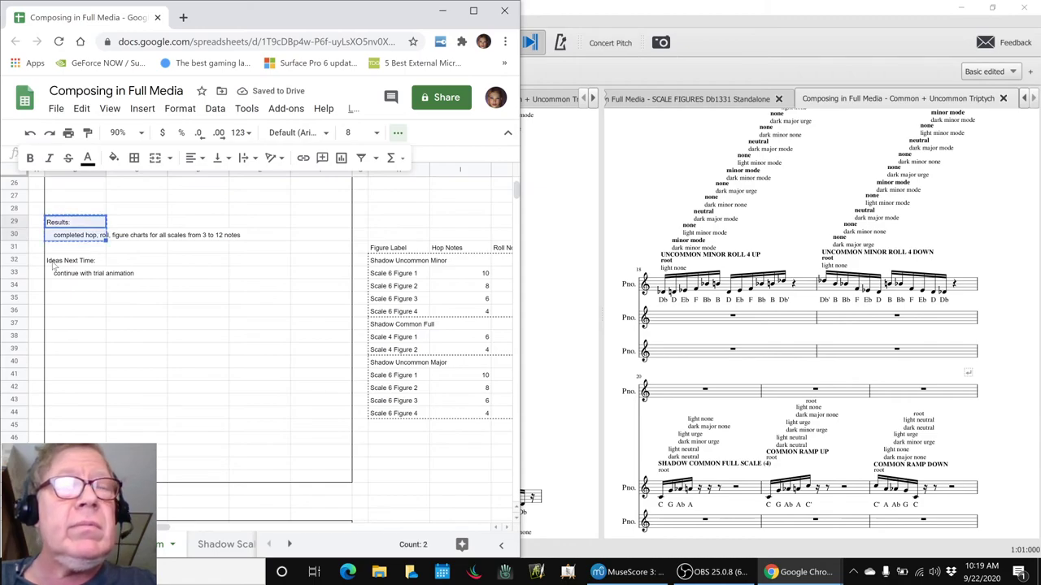
key("Up")
key("ctrl+v")
key("Down")
key("Down")
key("Delete")
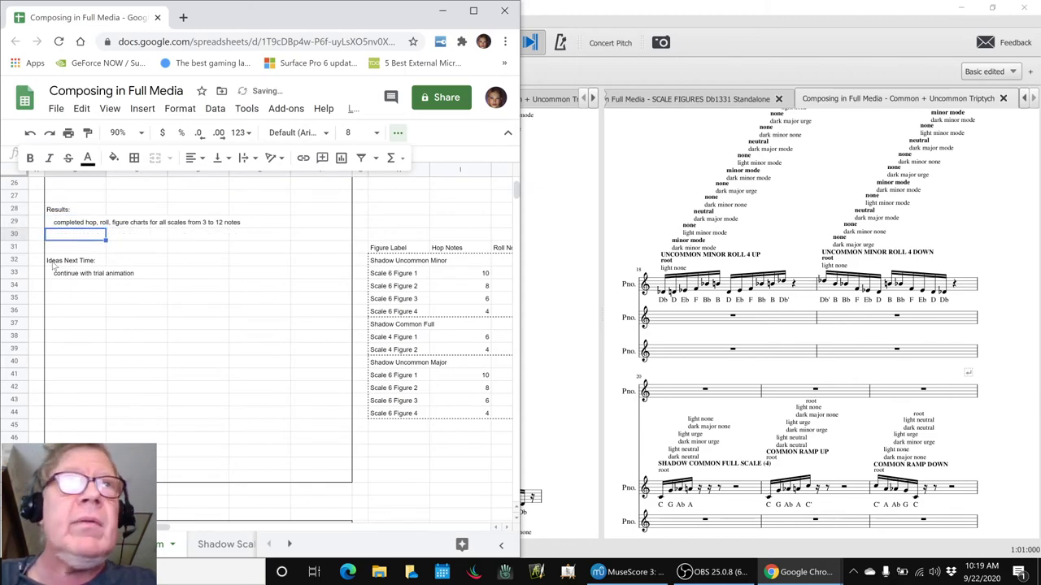
key("Return")
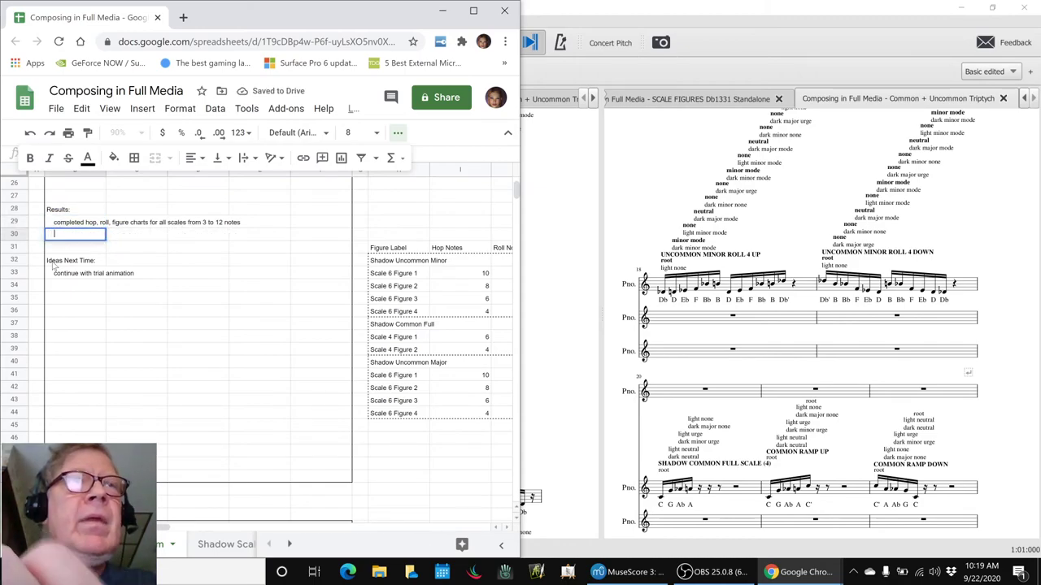
type("completed a ")
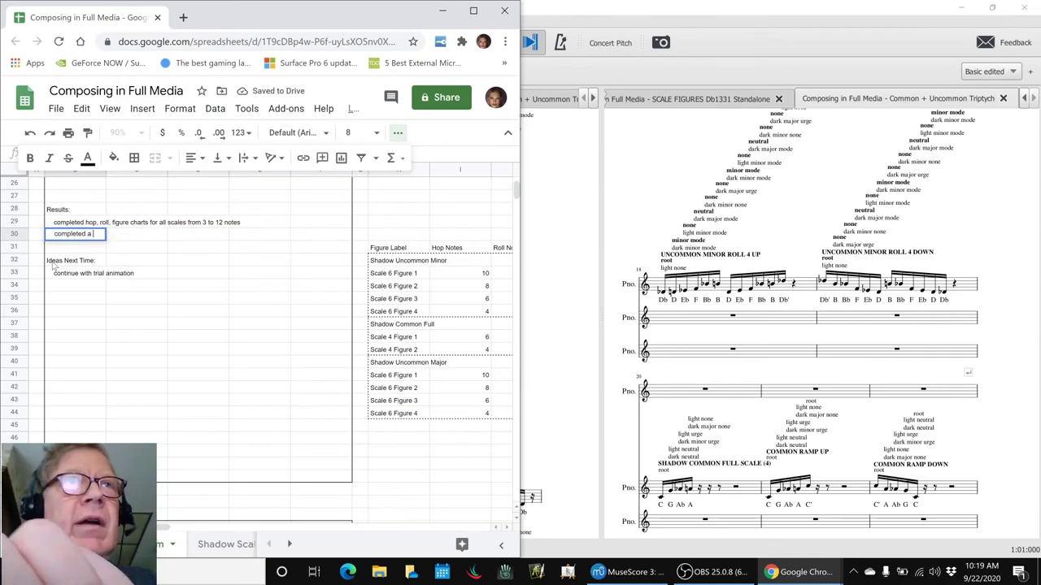
type("trial scor")
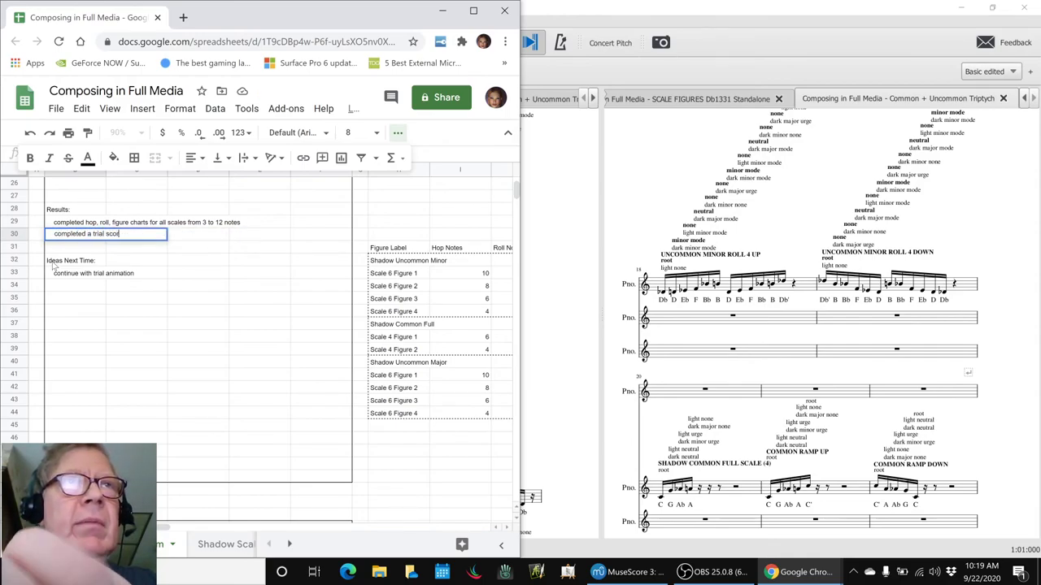
type("e to animate")
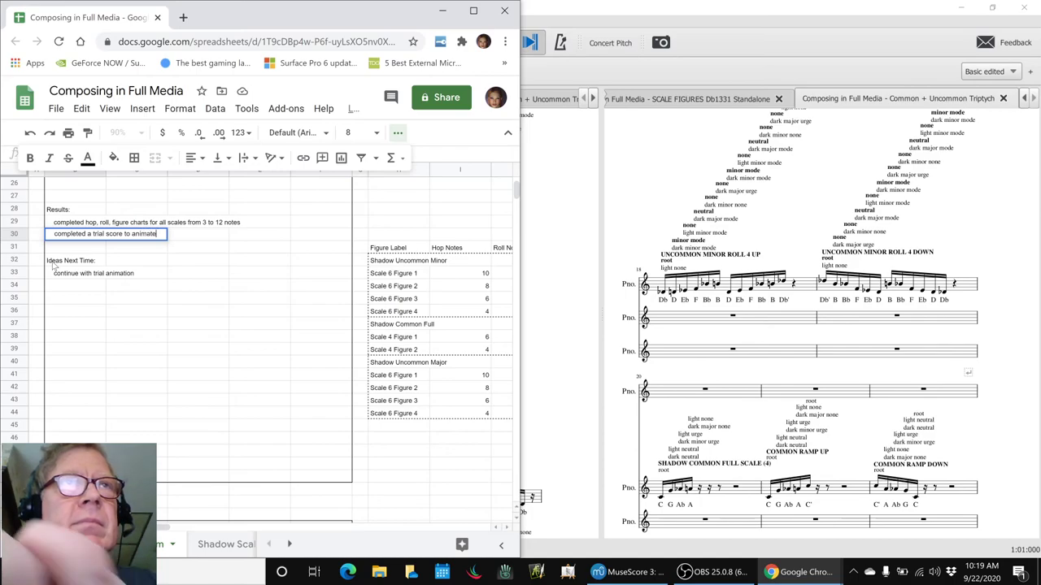
key("Return")
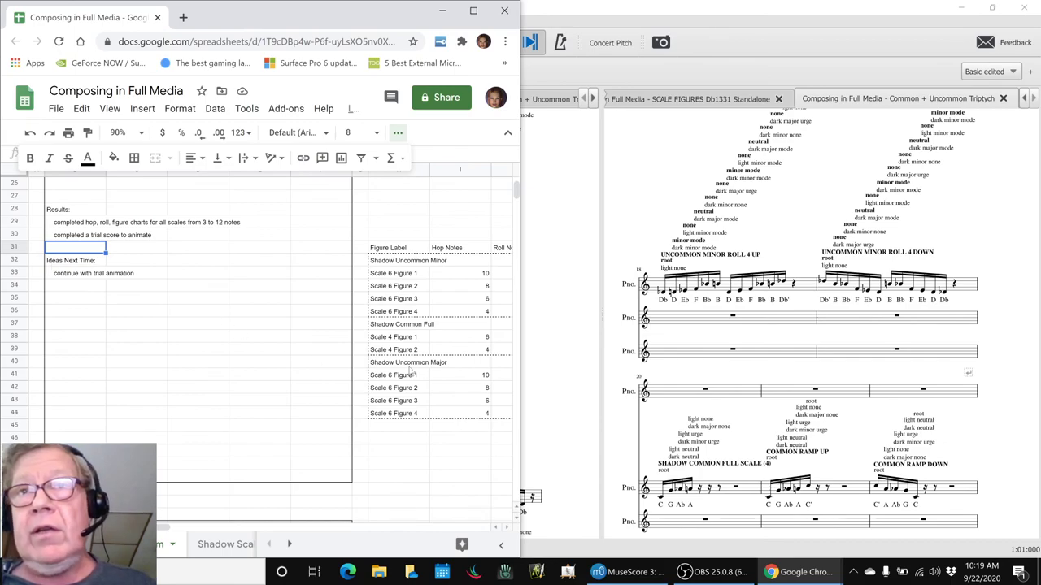
- Bring OBS Studio forward from the taskbar beside the updated notes
left_click(731, 579)
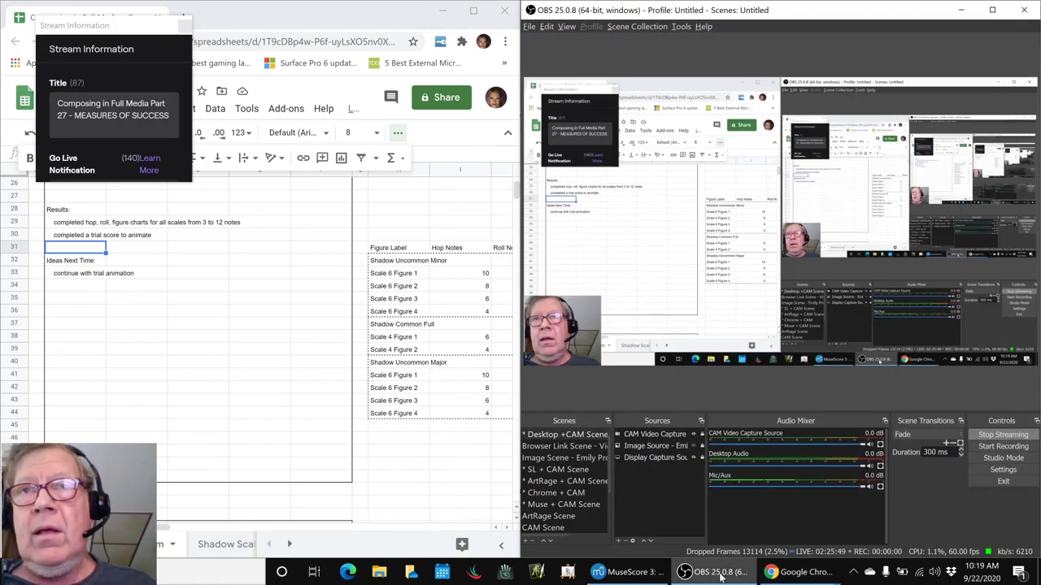